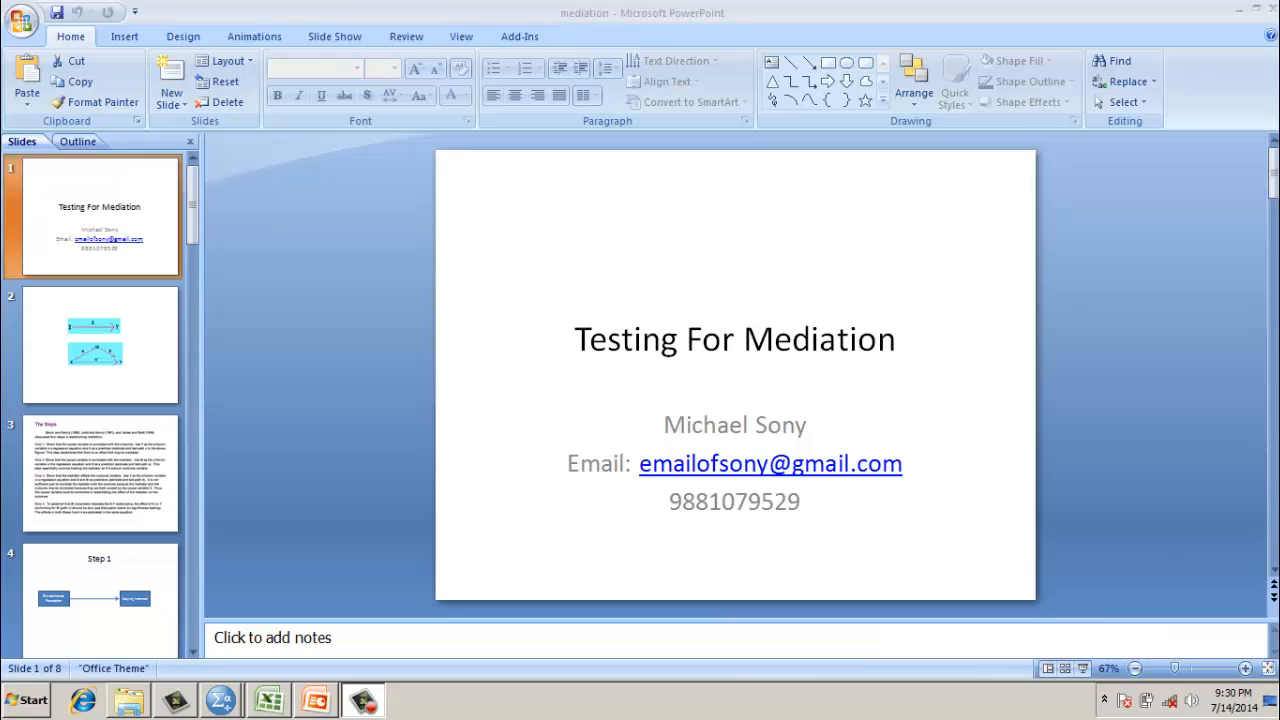
Advance from the title slide toward the path-diagram slides.
{"action": "key", "text": "Page_Down"}
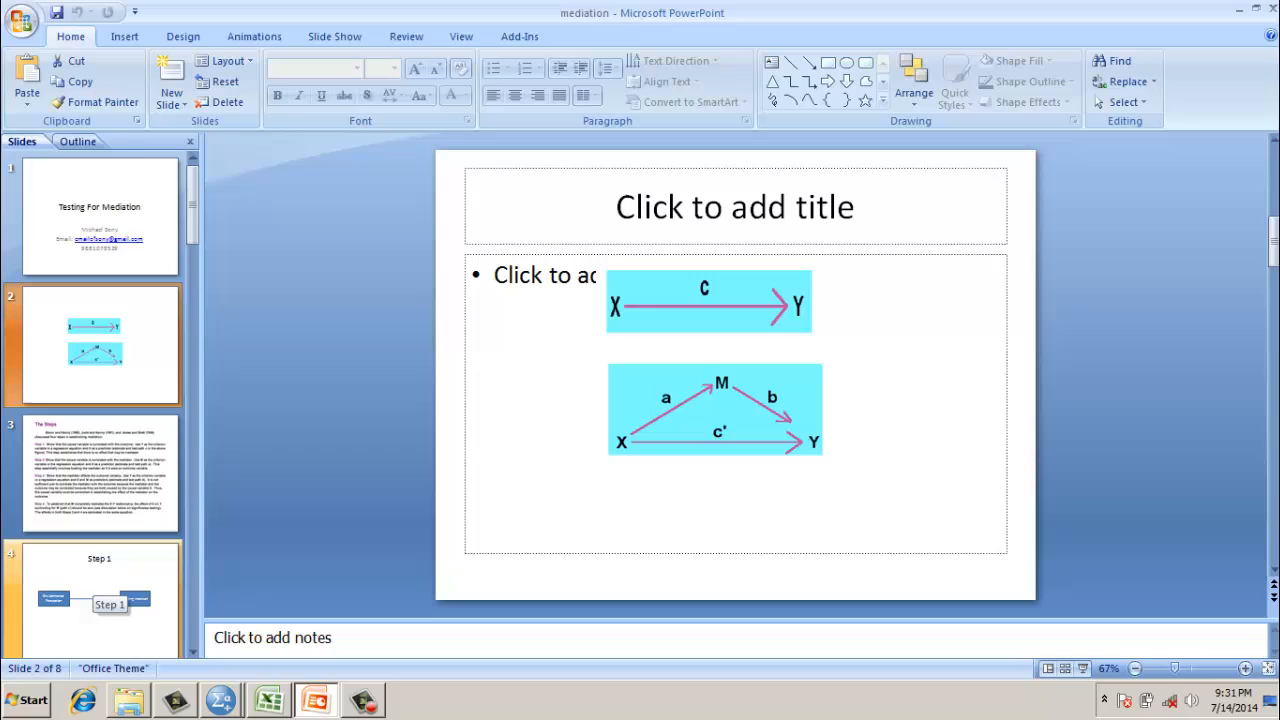
View the Step 1 and Step 2 mediation slides, then bring up the open SPSS windows.
{"action": "left_click", "coordinate": [100, 585]}
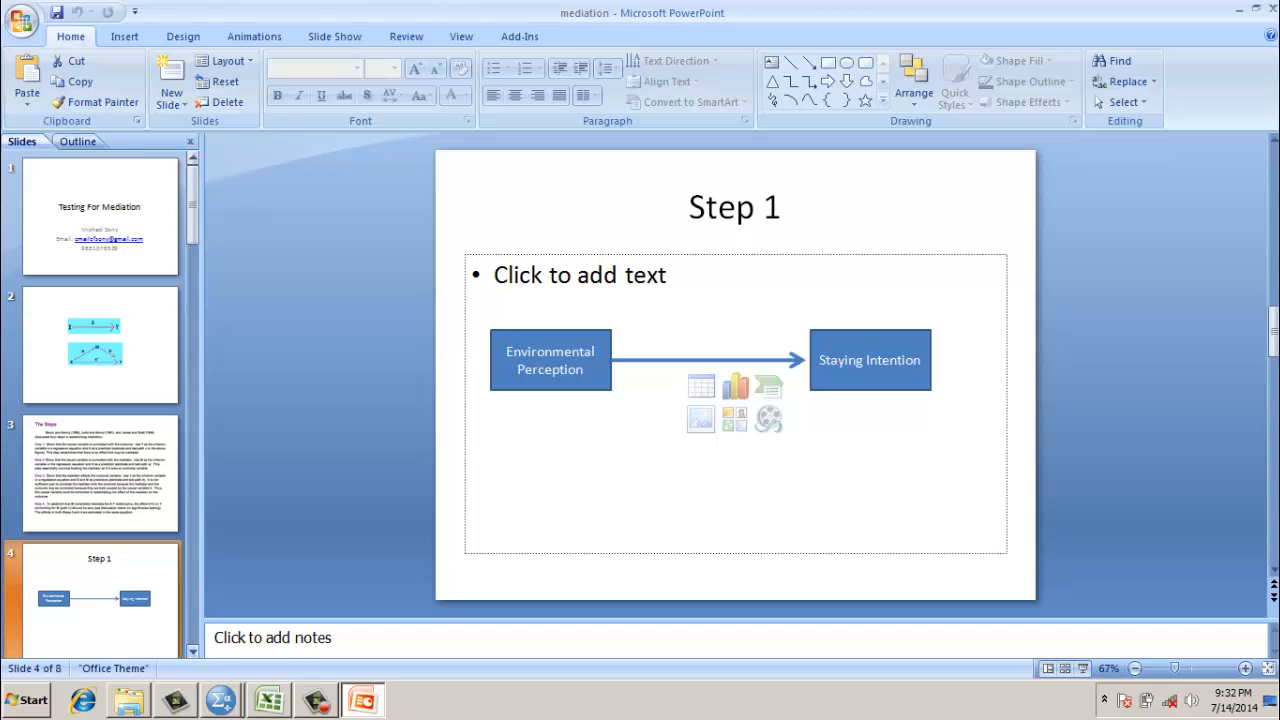
{"action": "scroll", "coordinate": [99, 400], "scroll_direction": "down", "scroll_amount": 3}
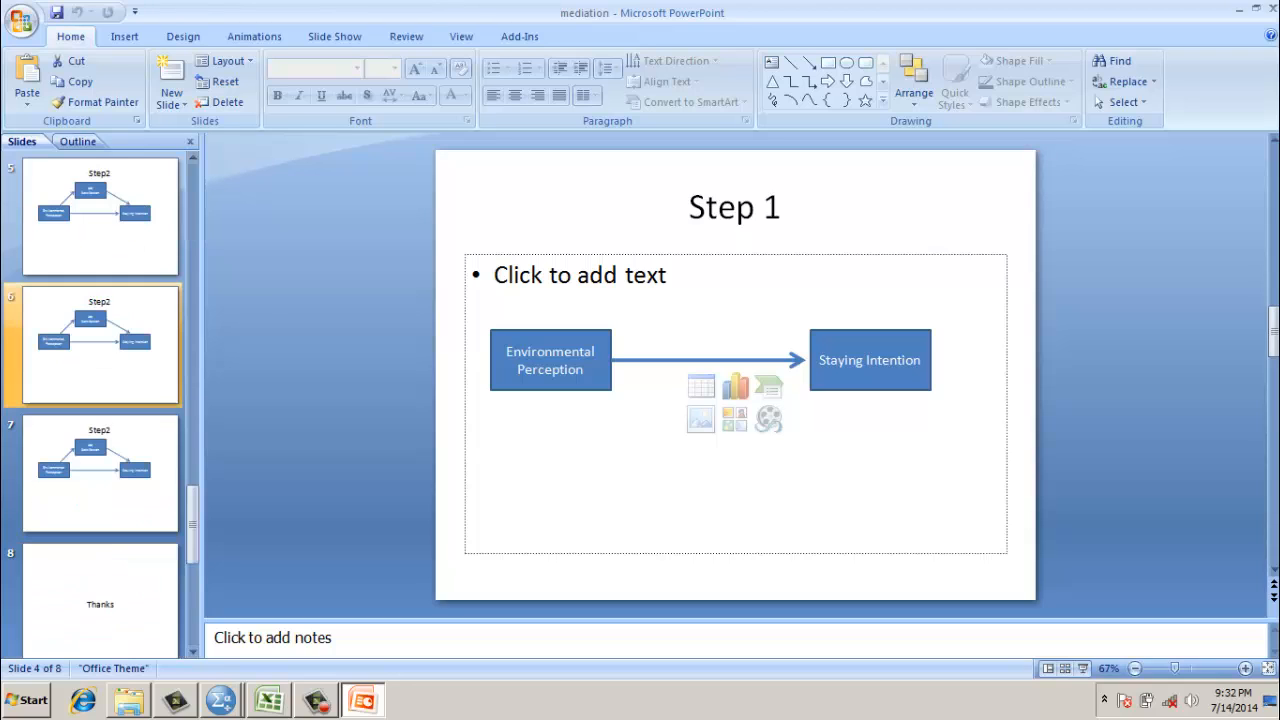
{"action": "left_click", "coordinate": [99, 217]}
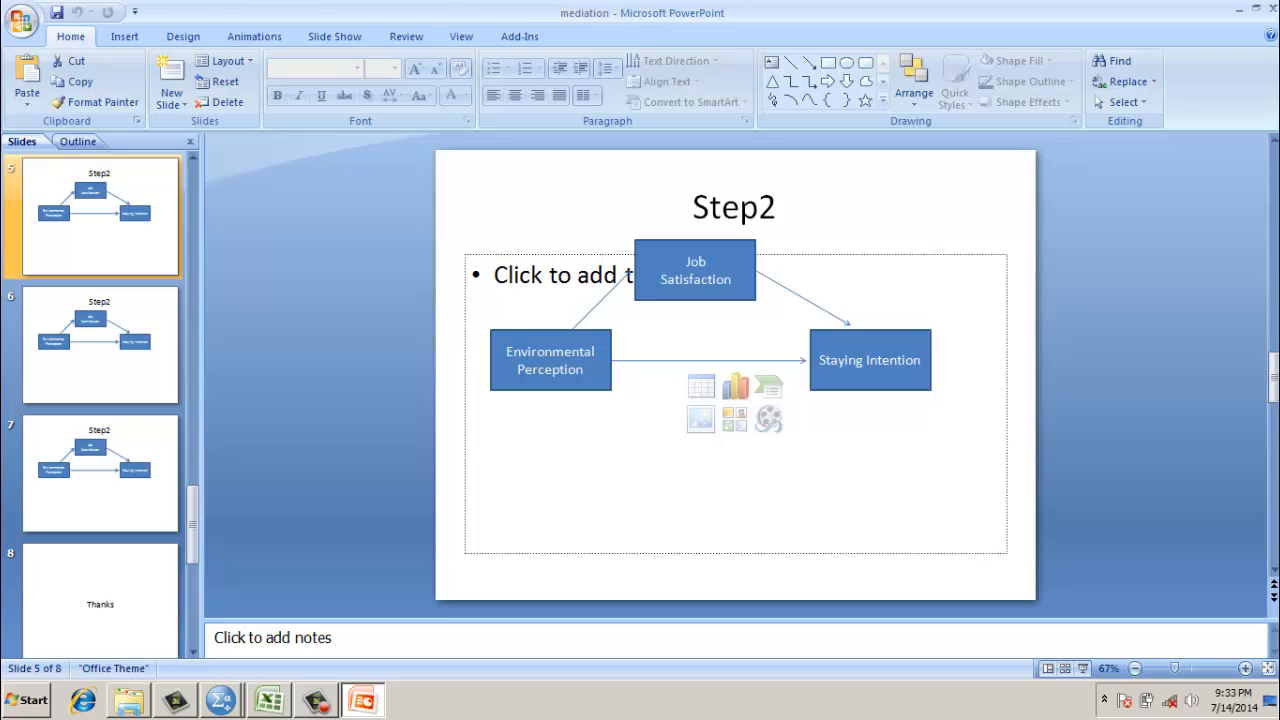
{"action": "left_click", "coordinate": [221, 700]}
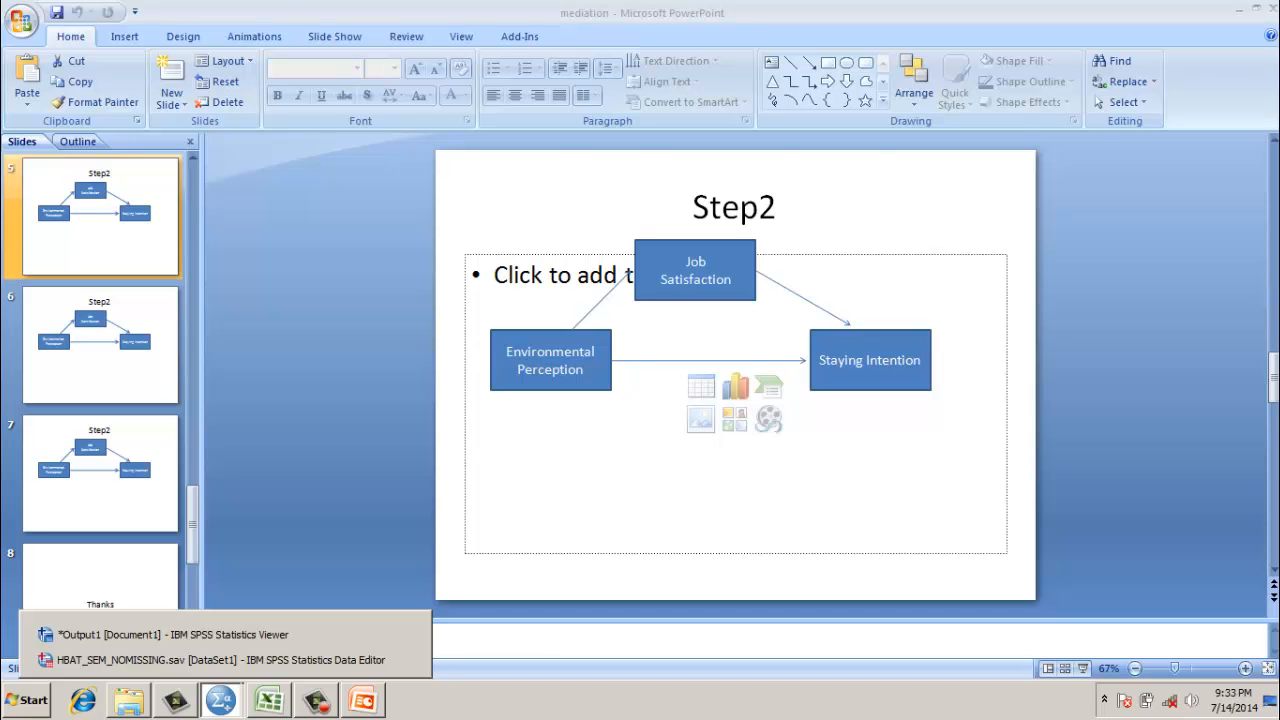
Bring the HBAT_SEM_NOMISSING dataset forward and start a Linear Regression from Analyze > Regression.
{"action": "left_click", "coordinate": [220, 659]}
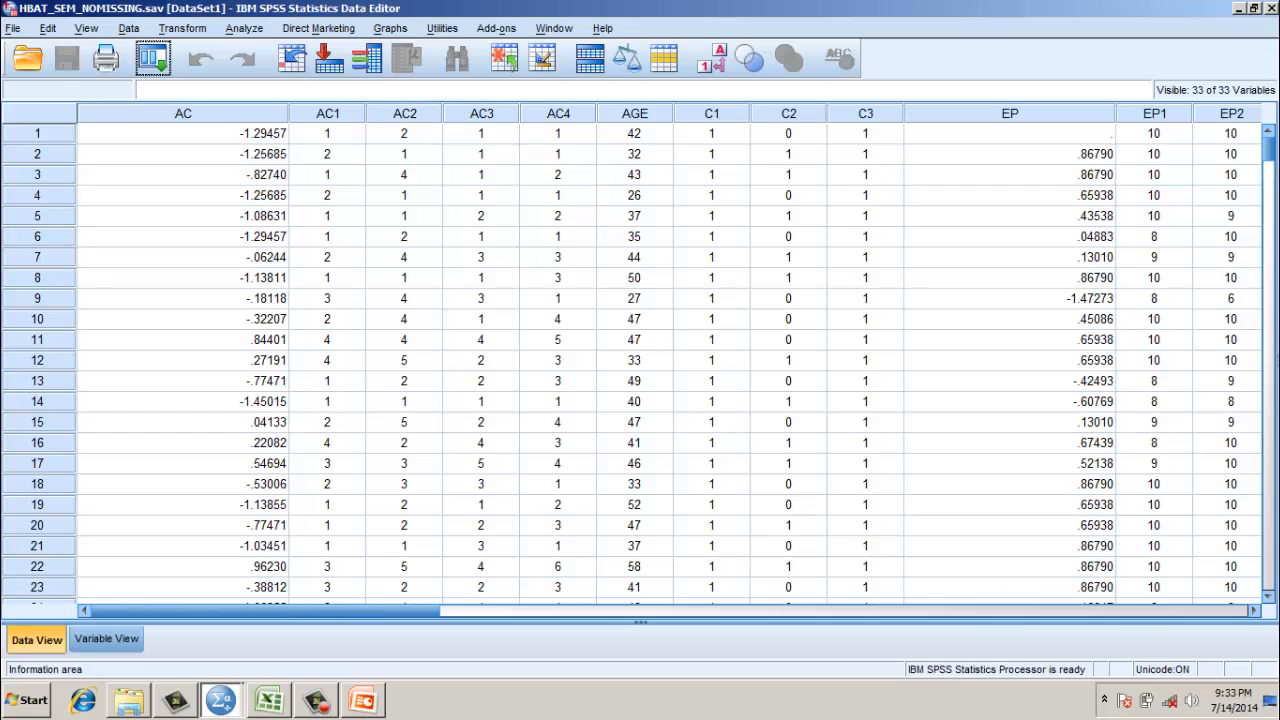
{"action": "left_click", "coordinate": [244, 28]}
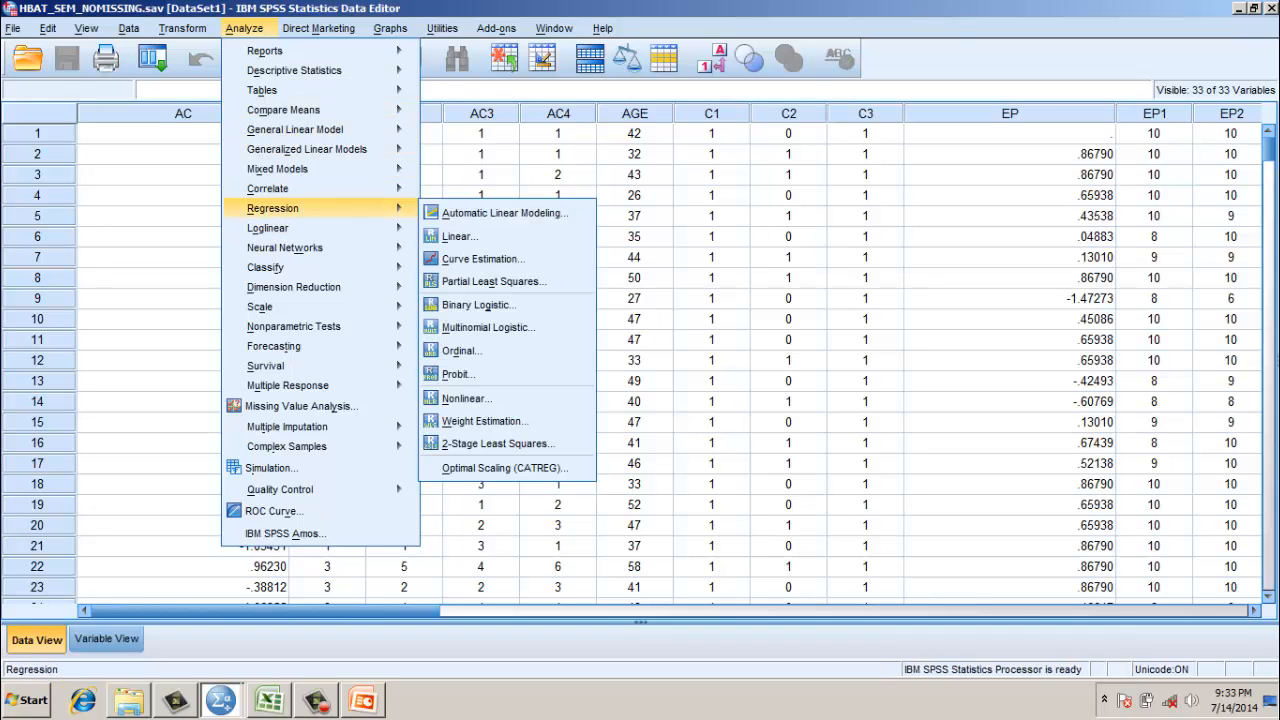
{"action": "left_click", "coordinate": [460, 236]}
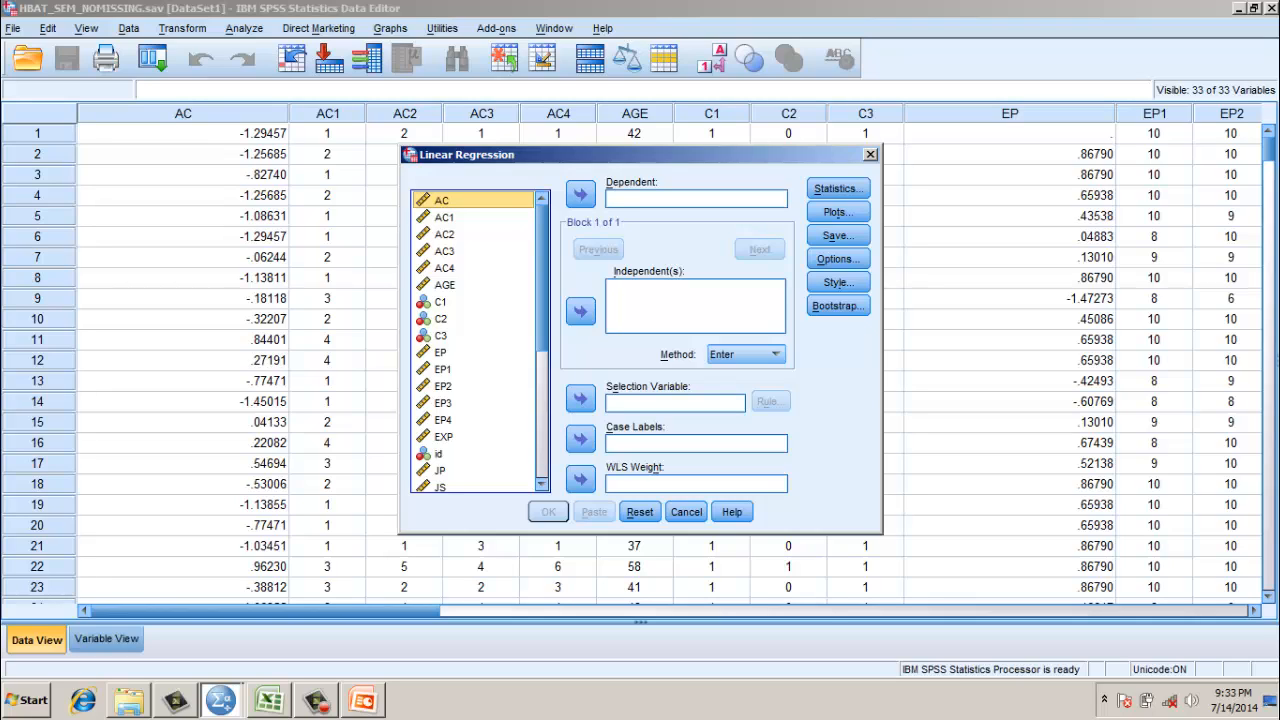
Run the regression with EP as independent and SI as dependent (R square .243).
{"action": "left_click", "coordinate": [445, 352]}
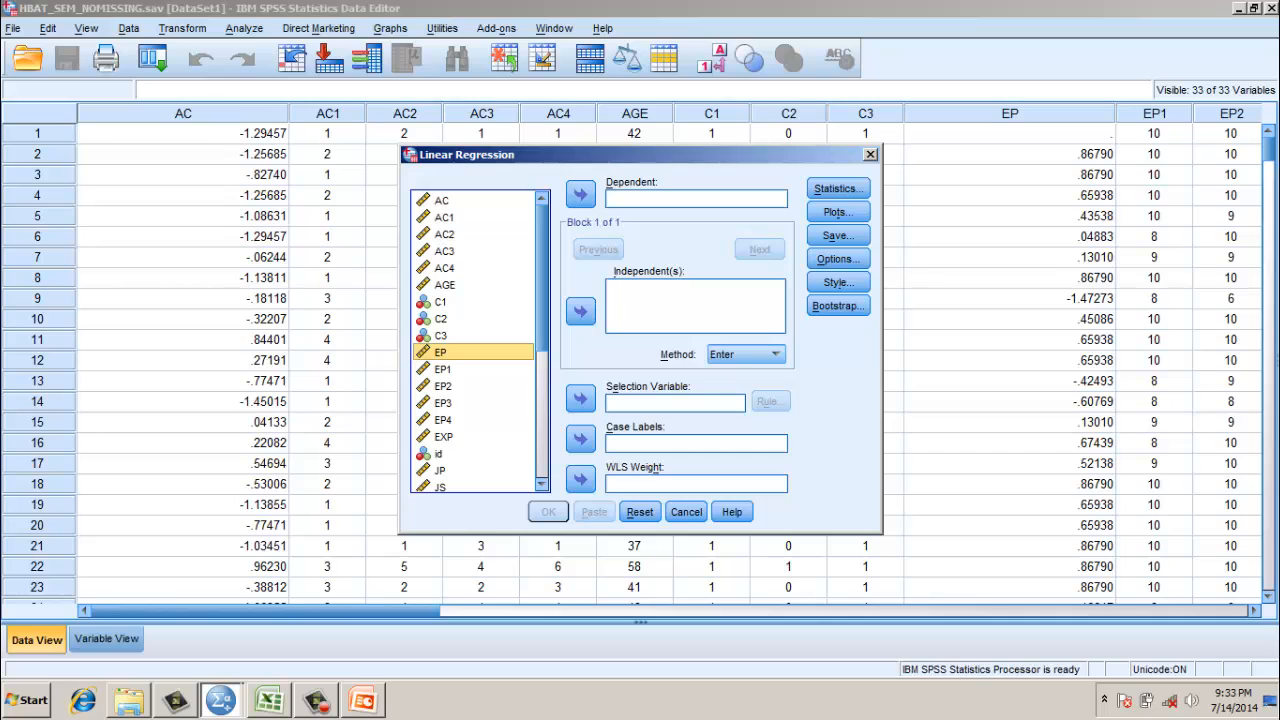
{"action": "left_click", "coordinate": [580, 312]}
{"action": "scroll", "coordinate": [475, 340], "scroll_direction": "down", "scroll_amount": 4}
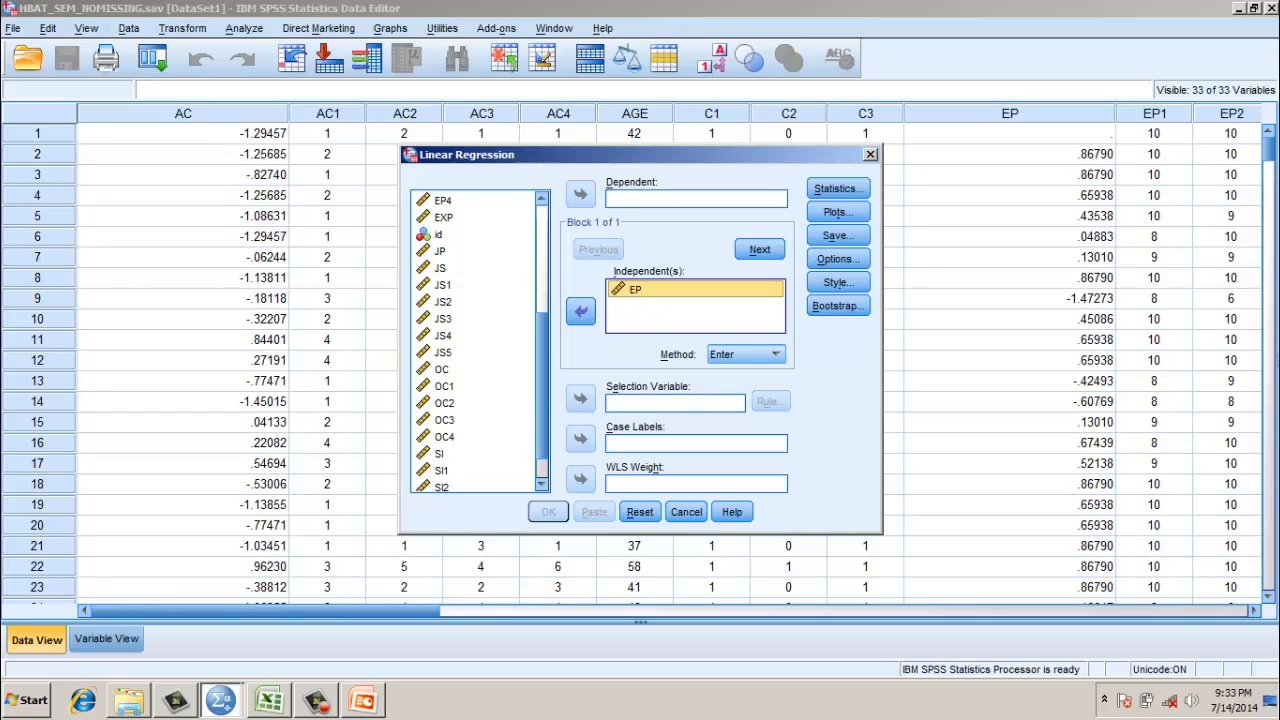
{"action": "left_click", "coordinate": [440, 453]}
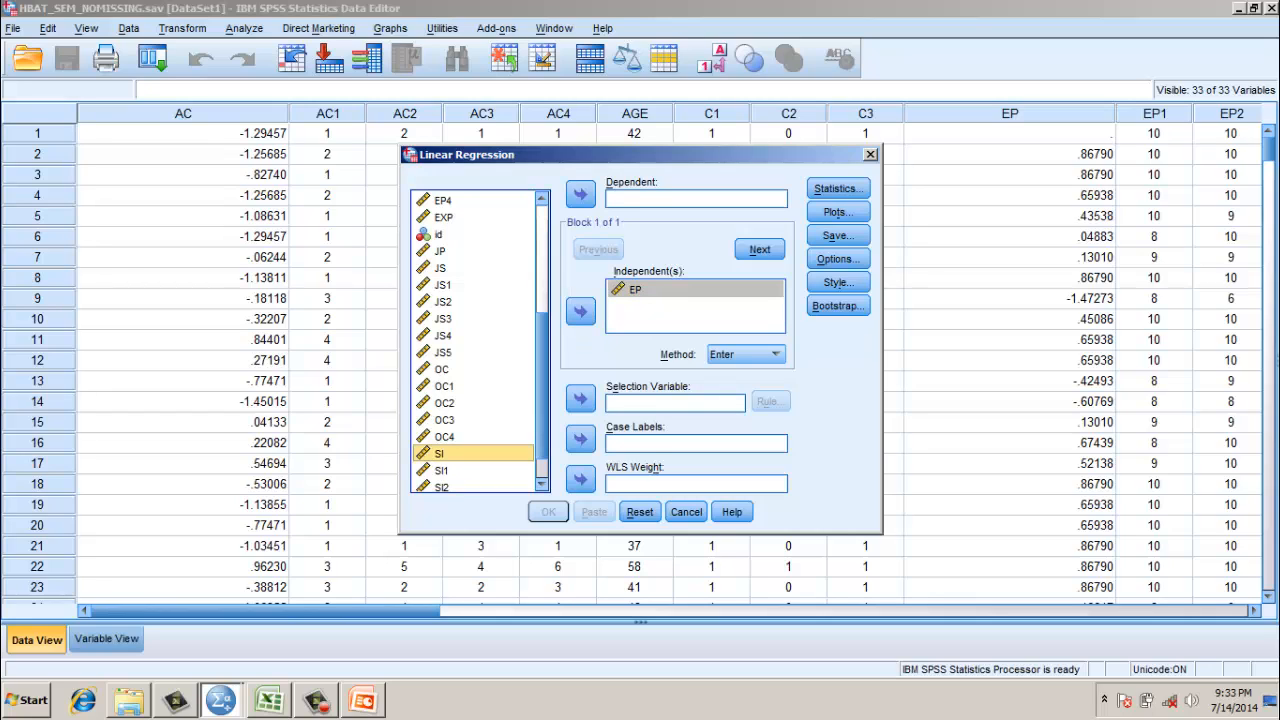
{"action": "left_click", "coordinate": [580, 195]}
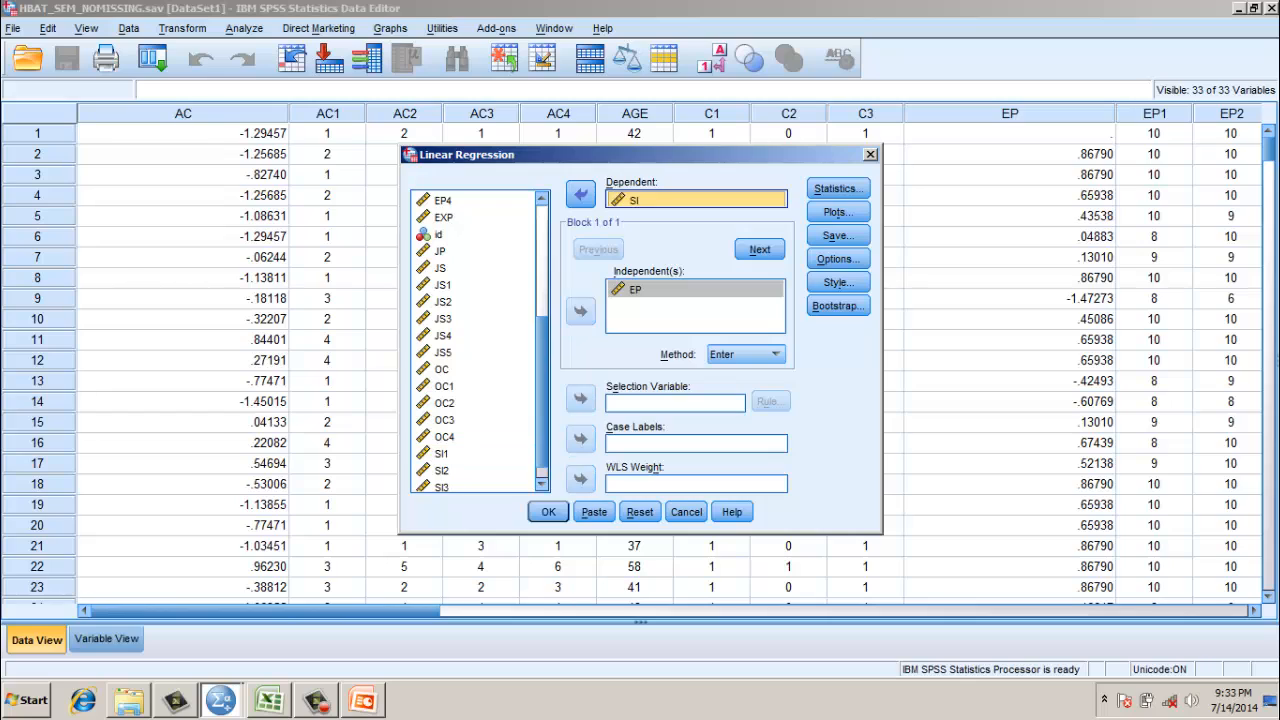
{"action": "left_click", "coordinate": [548, 512]}
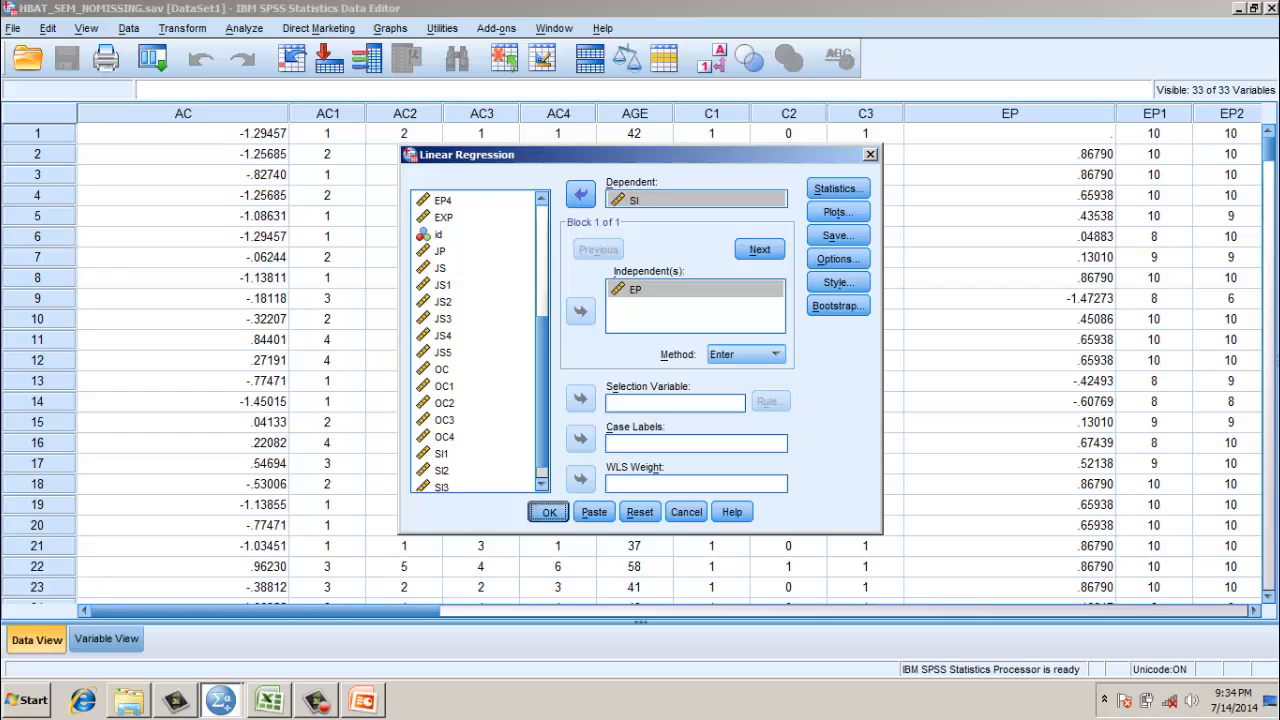
{"action": "left_click", "coordinate": [549, 512]}
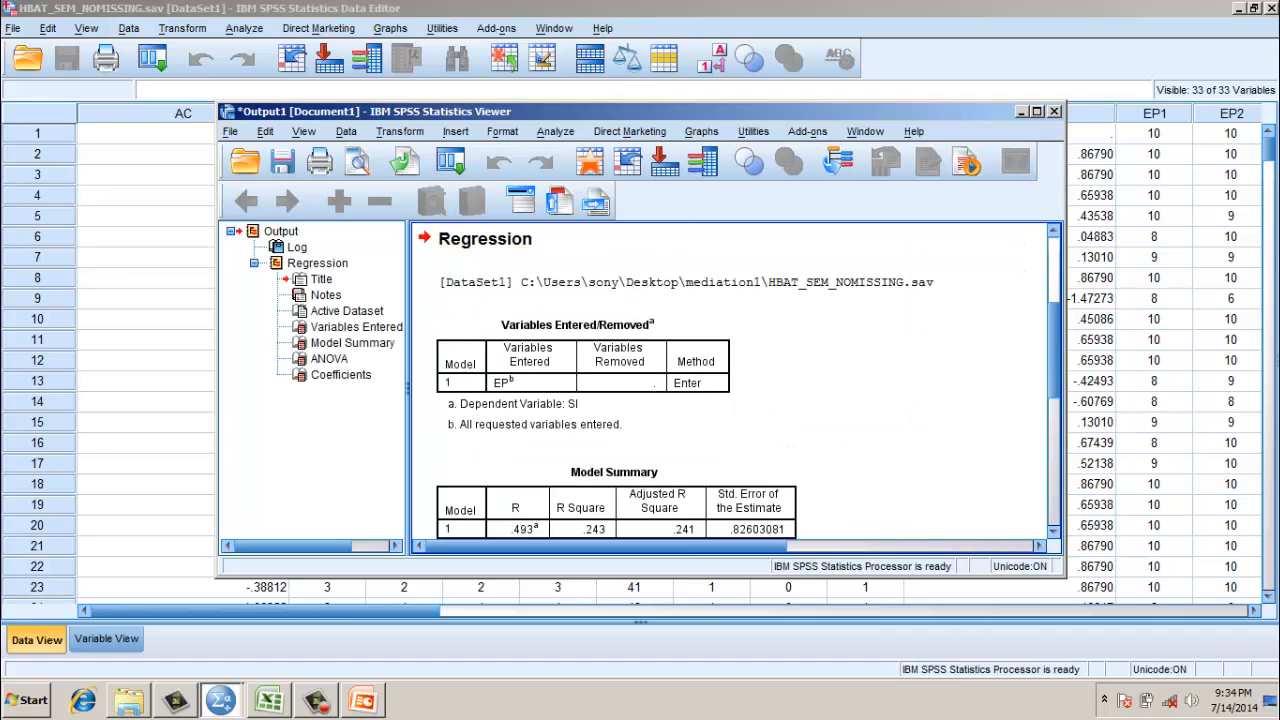
Maximize the Output Viewer to read the Coefficients table, then switch to the Excel Sobel calculator.
{"action": "left_click", "coordinate": [1037, 111]}
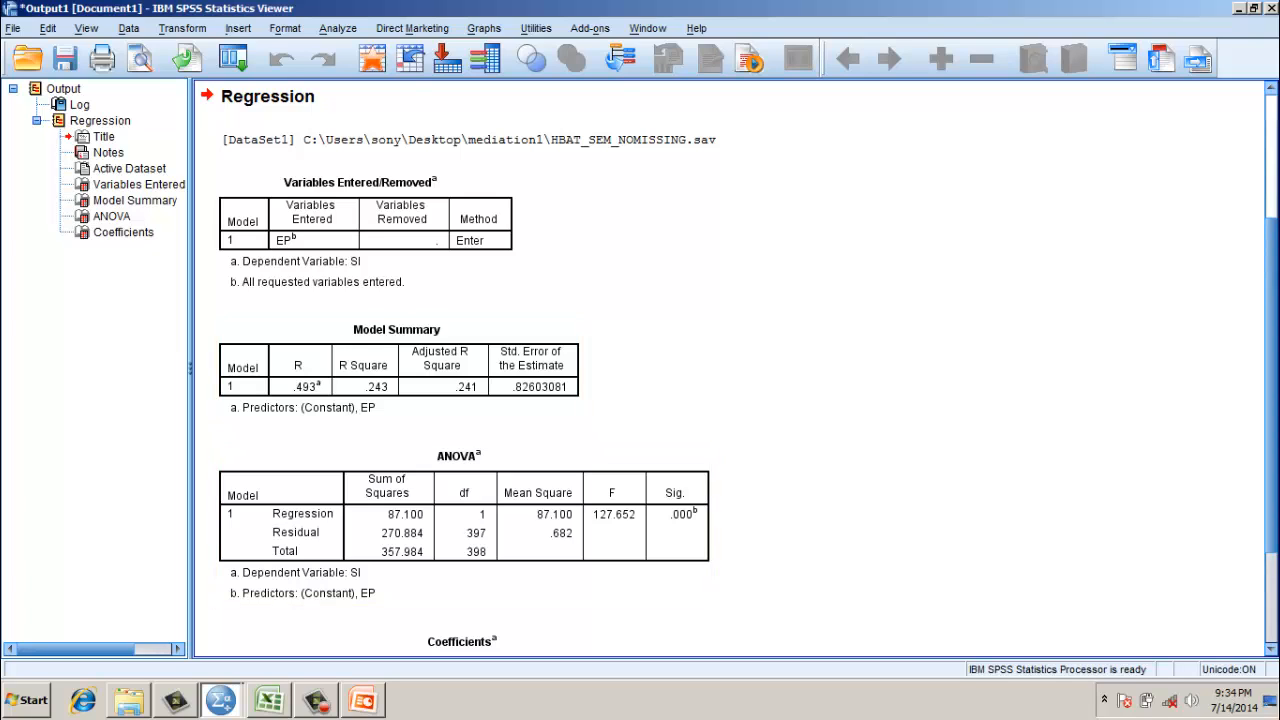
{"action": "scroll", "coordinate": [640, 400], "scroll_direction": "down", "scroll_amount": 3}
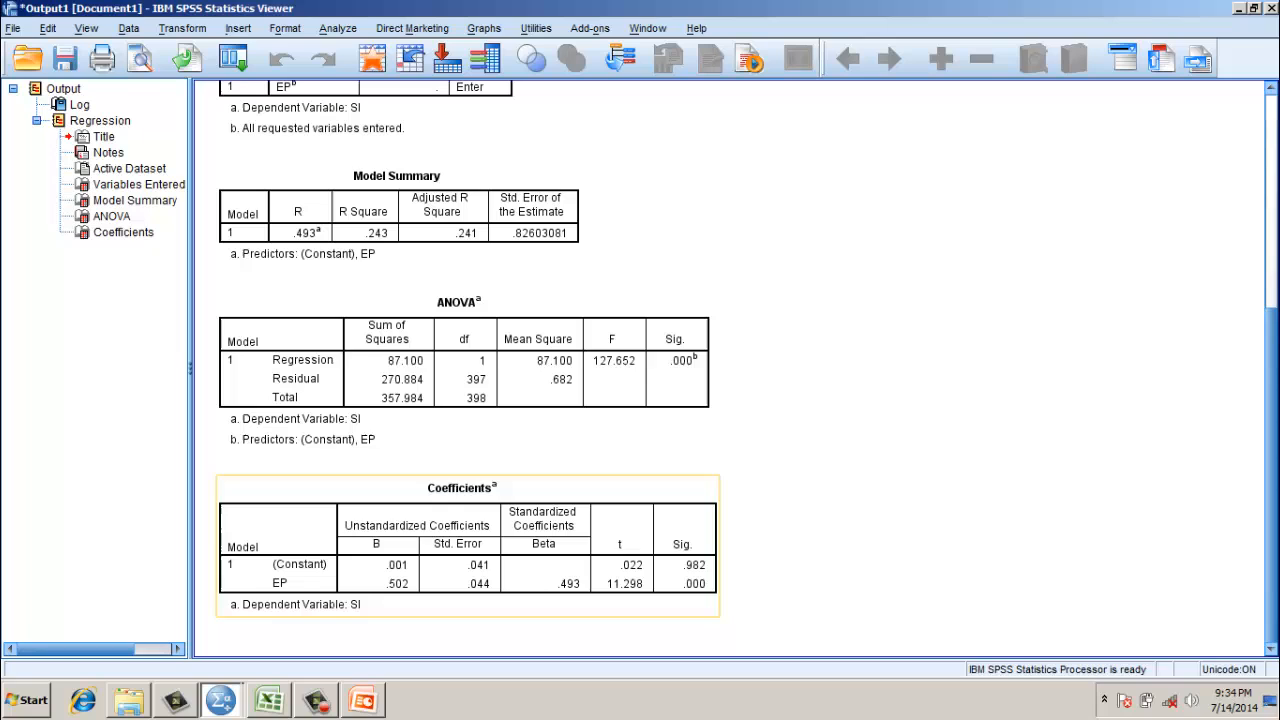
{"action": "key", "text": "alt+Tab"}
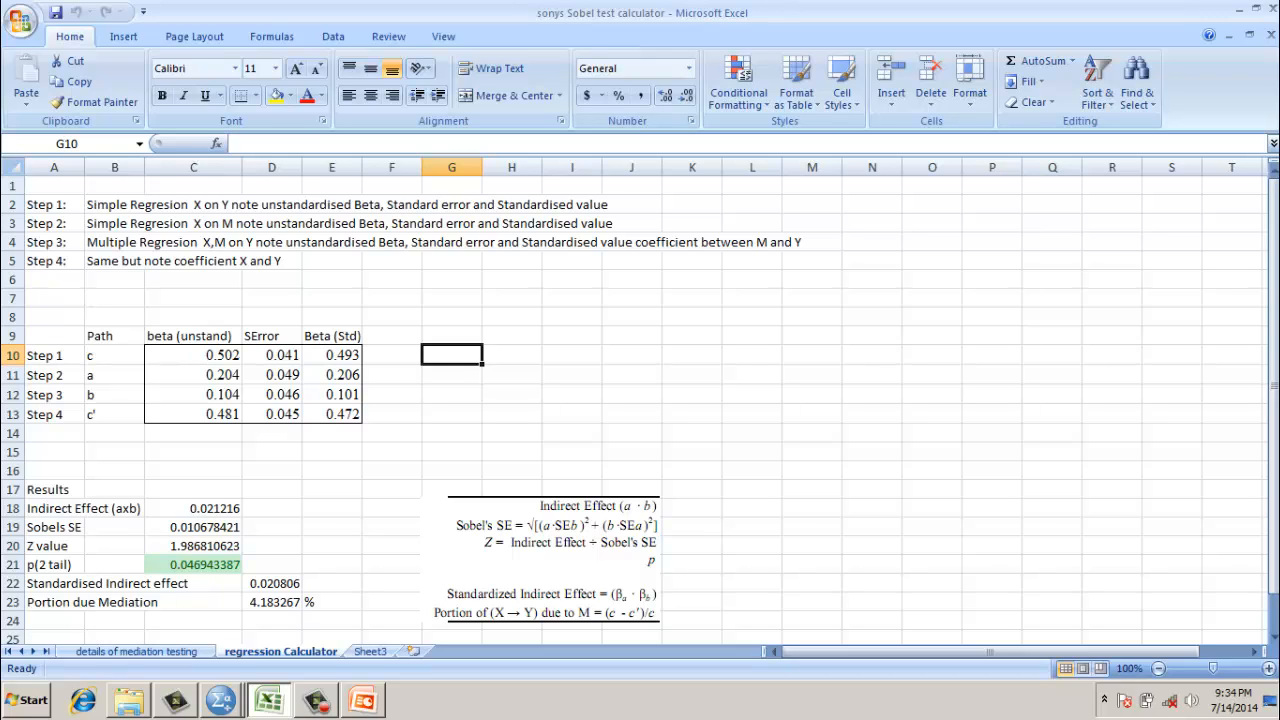
Check the Step 1 row (beta 0.502, SE 0.041, std beta 0.493) and return to the SPSS dataset.
{"action": "key", "text": "Left"}
{"action": "key", "text": "Left"}
{"action": "key", "text": "Left"}
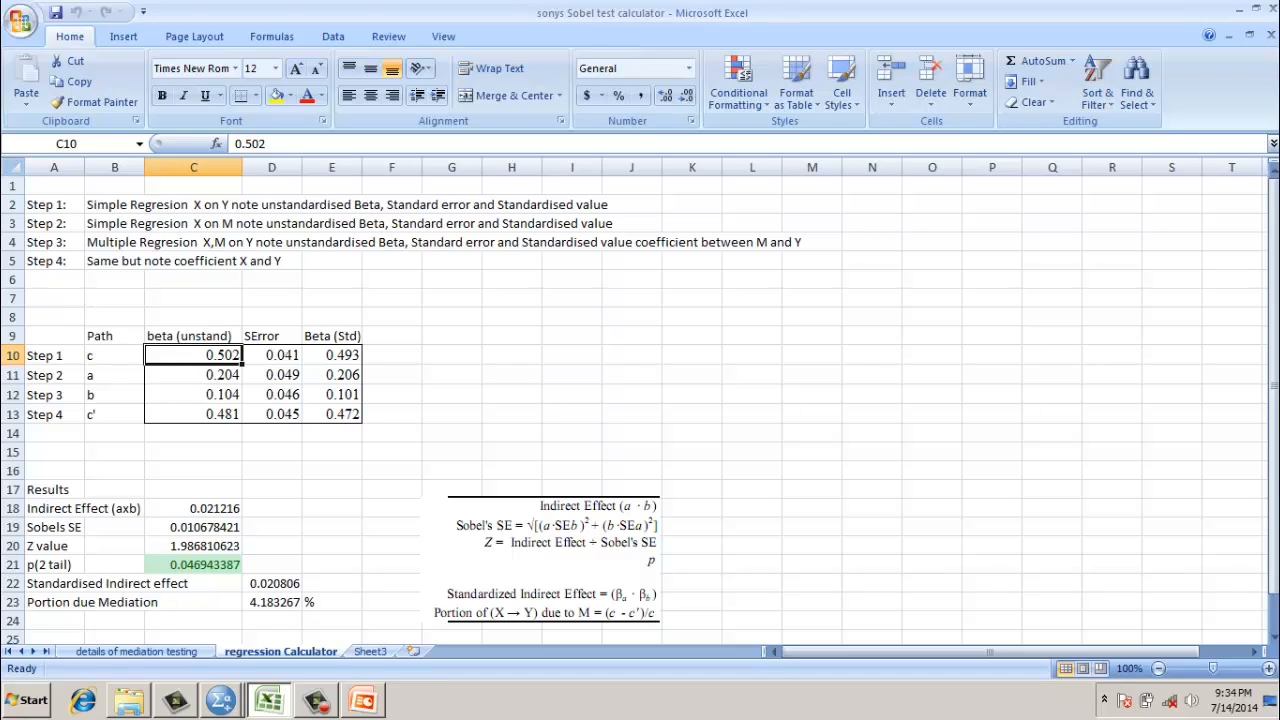
{"action": "key", "text": "Right"}
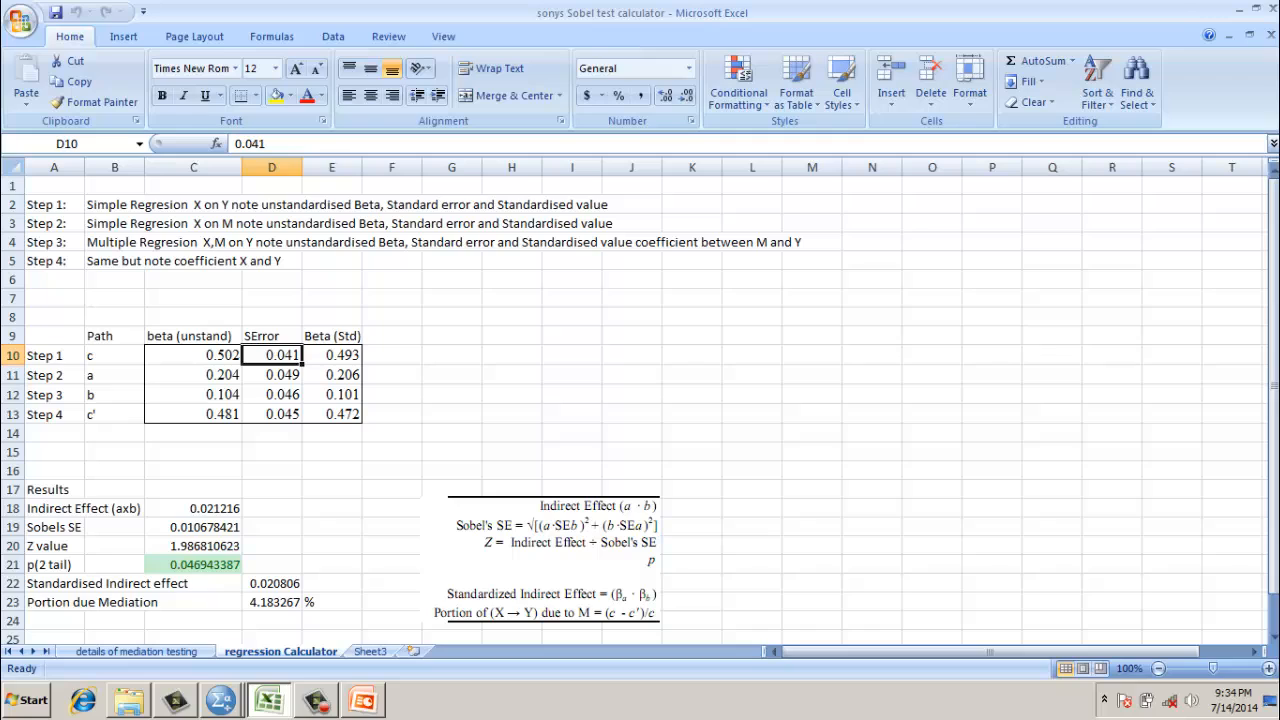
{"action": "key", "text": "Right"}
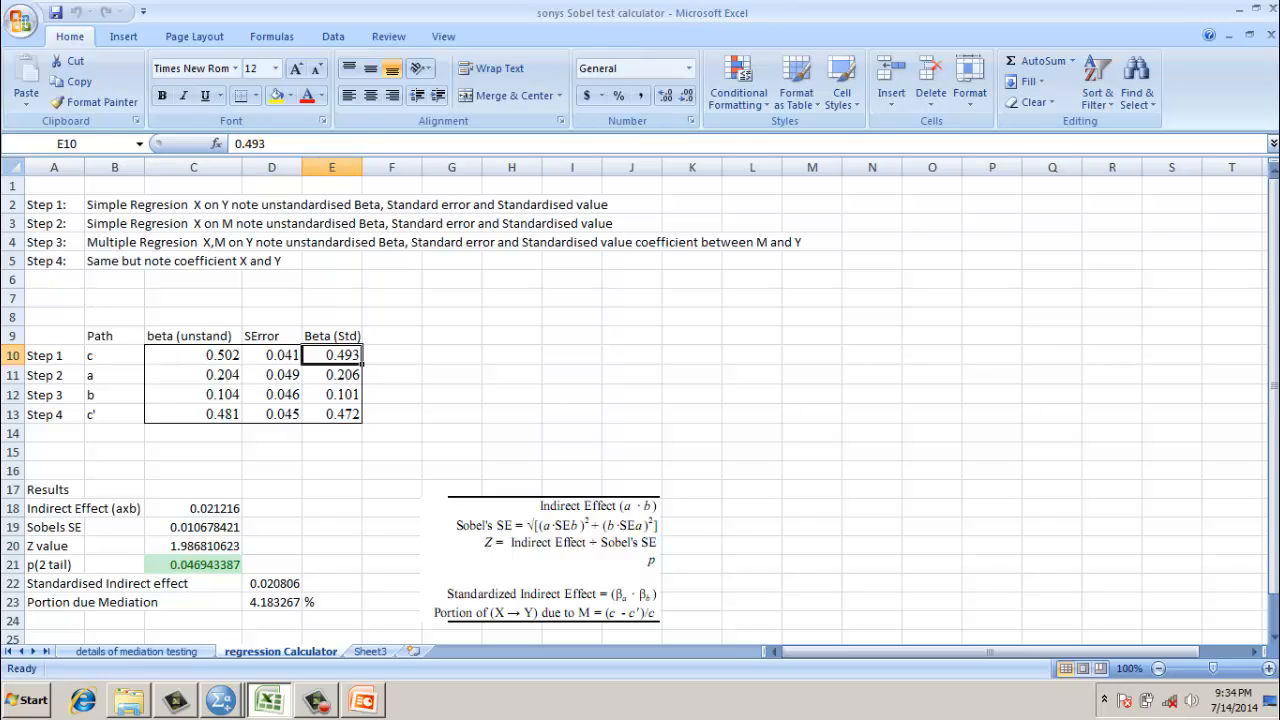
{"action": "left_click", "coordinate": [220, 700]}
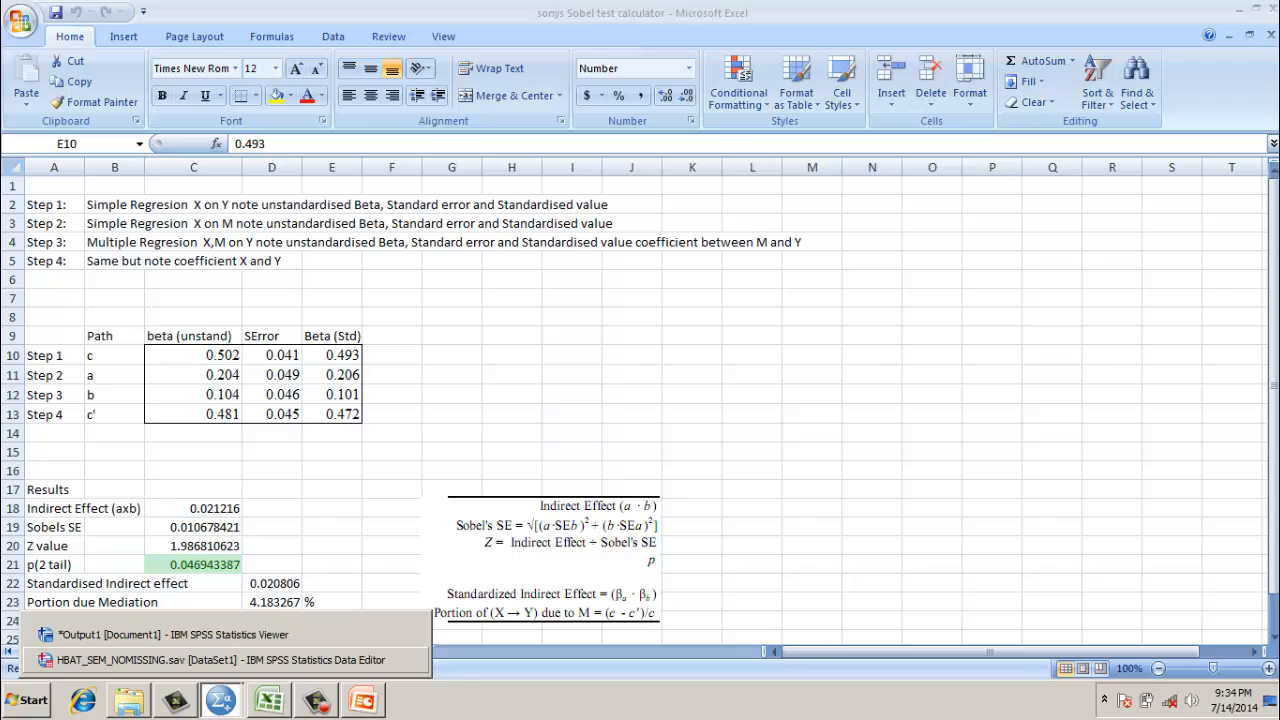
{"action": "left_click", "coordinate": [220, 659]}
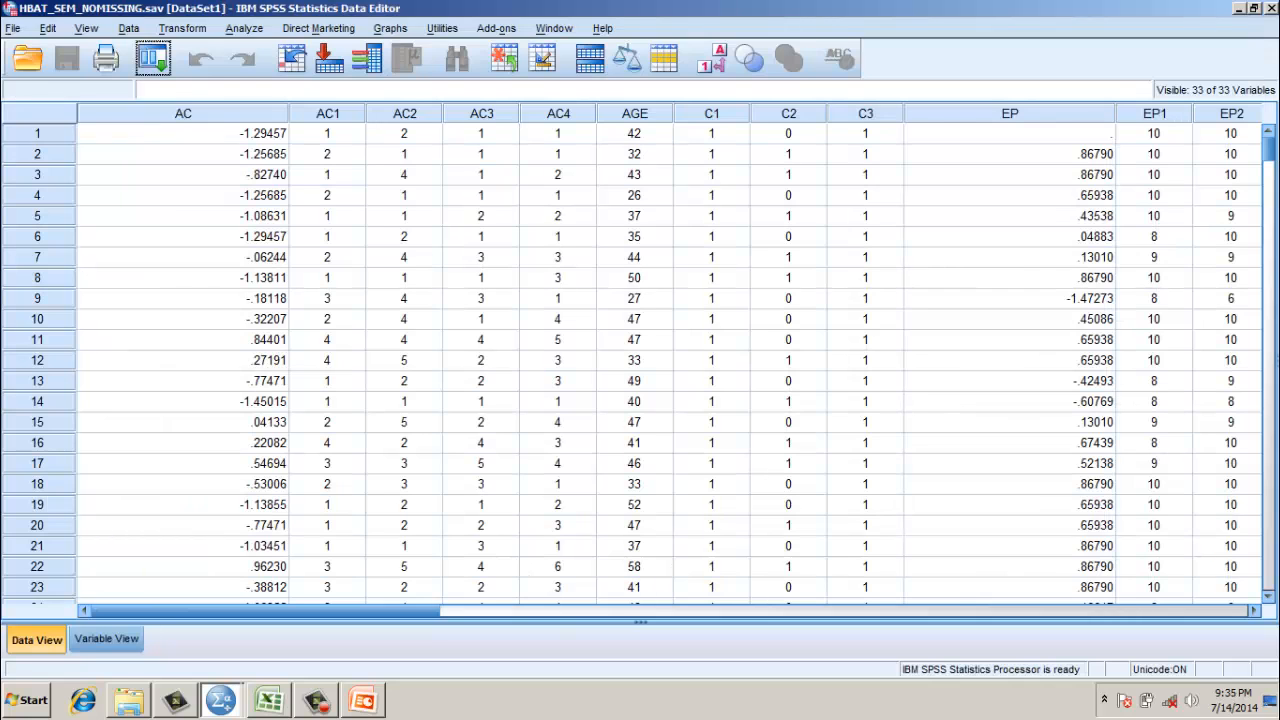
Return to the regression output and start another Linear Regression from the Analyze menu.
{"action": "left_click", "coordinate": [220, 700]}
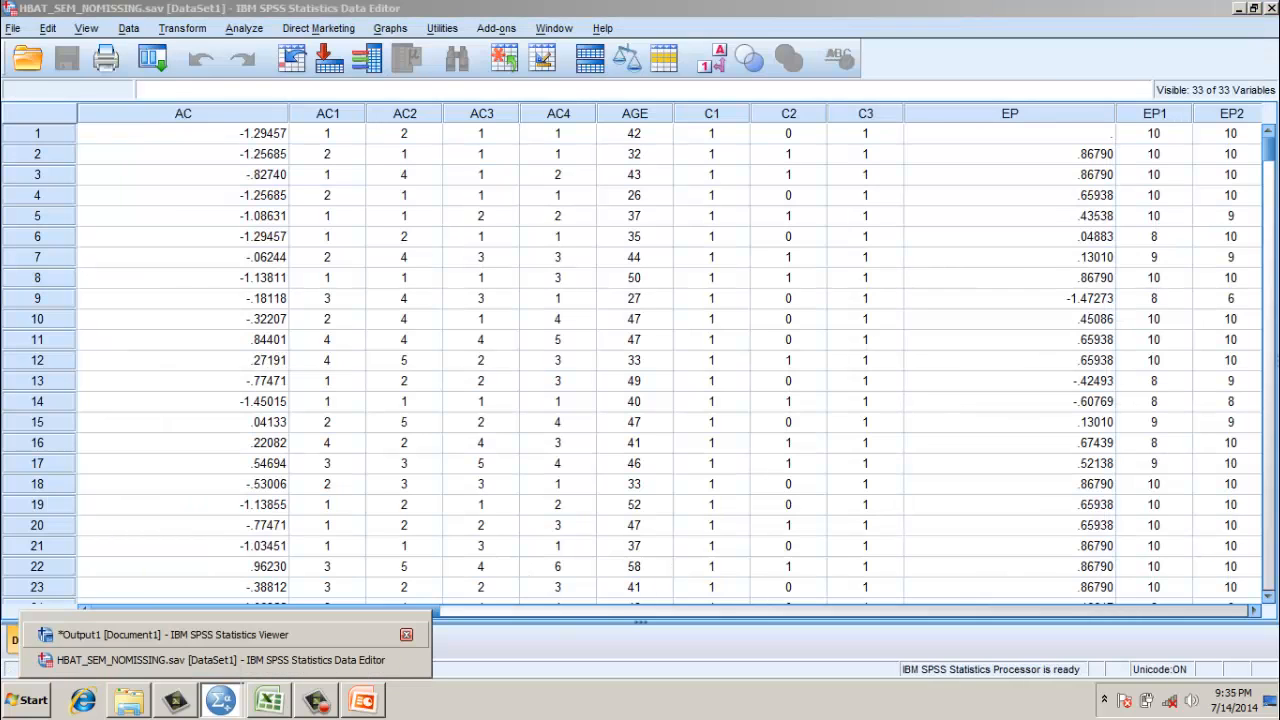
{"action": "left_click", "coordinate": [173, 634]}
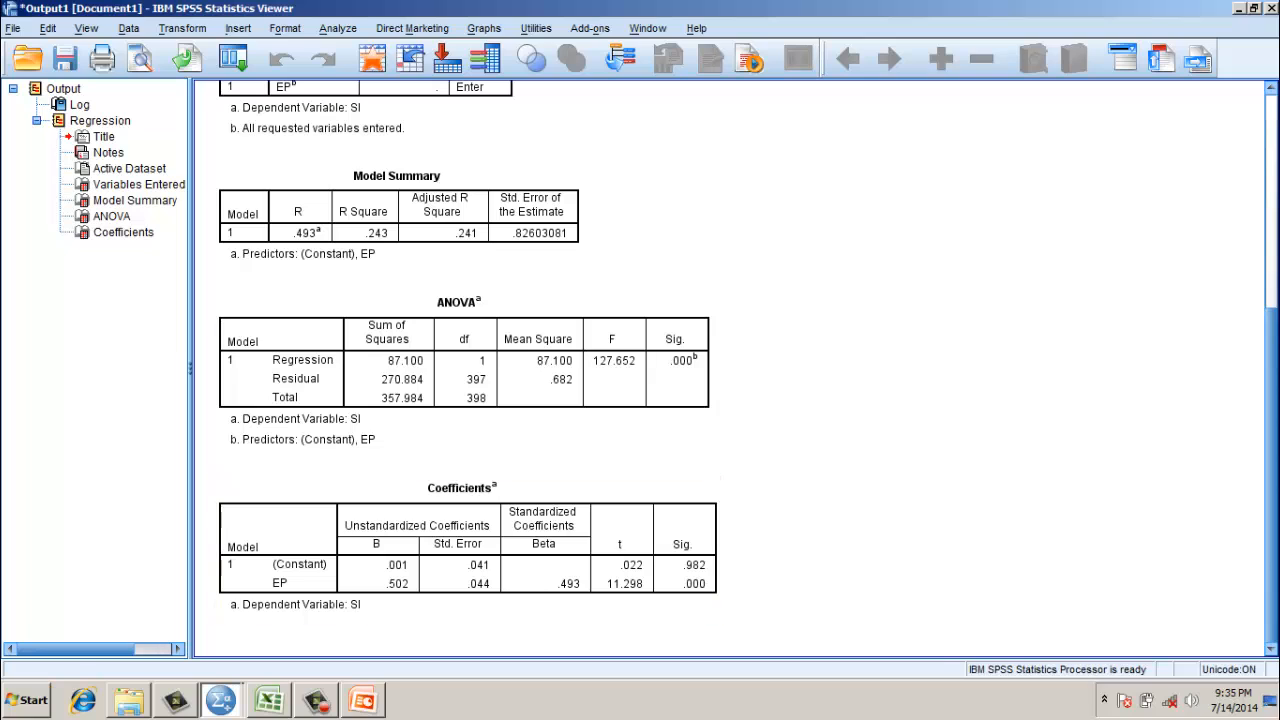
{"action": "key", "text": "Up"}
{"action": "key", "text": "Up"}
{"action": "key", "text": "Up"}
{"action": "left_click", "coordinate": [337, 28]}
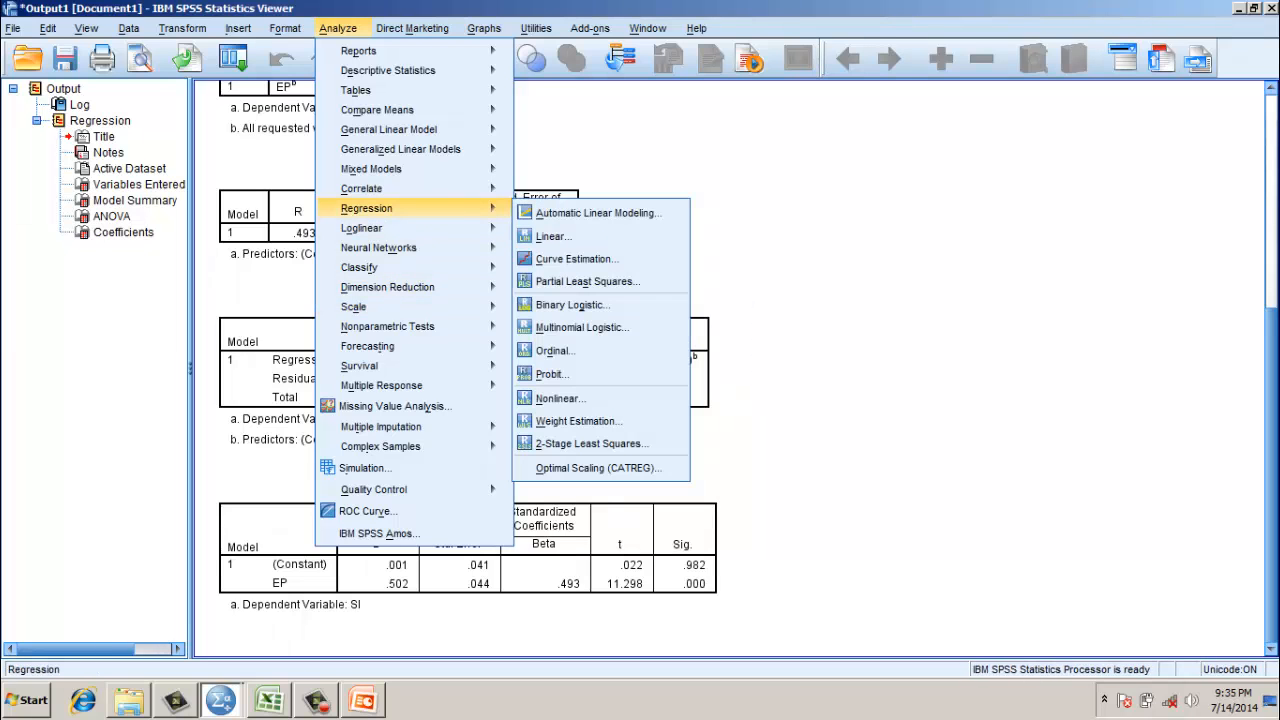
{"action": "left_click", "coordinate": [553, 236]}
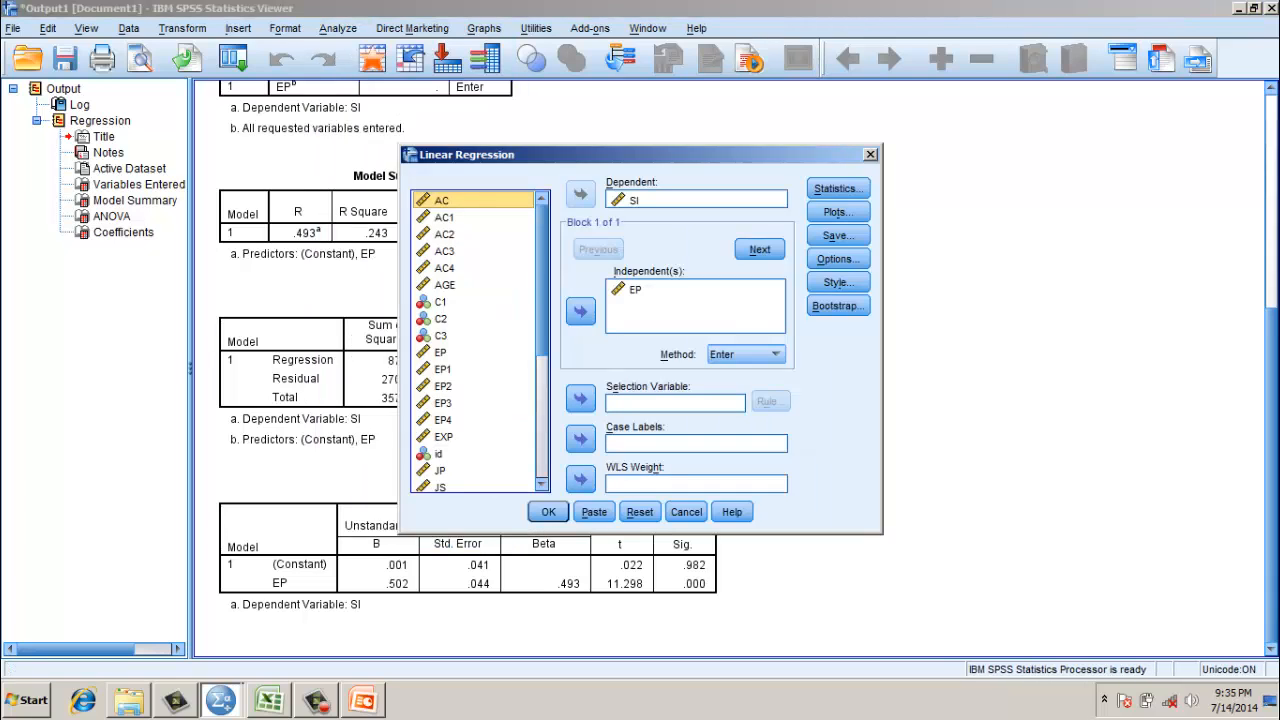
Run a regression with JS as dependent and EP as independent (B .204, SE .049, Beta .206).
{"action": "left_click", "coordinate": [696, 199]}
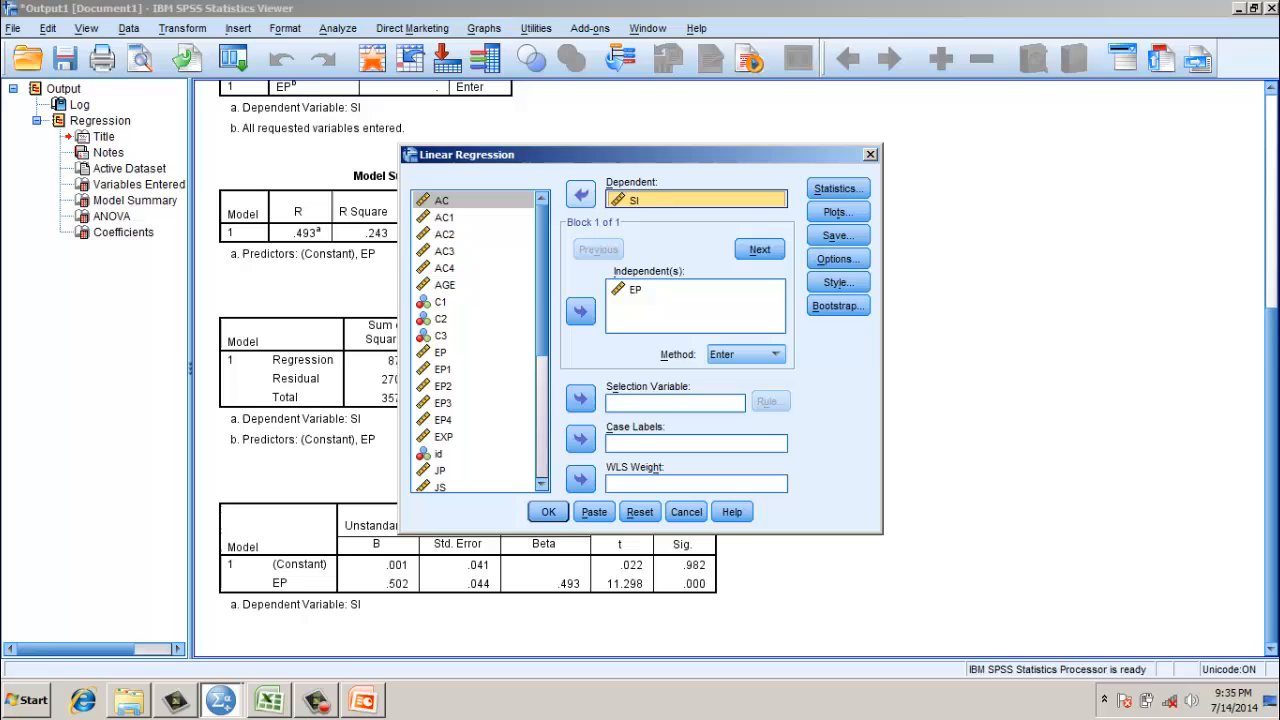
{"action": "left_click", "coordinate": [580, 194]}
{"action": "left_click", "coordinate": [440, 297]}
{"action": "left_click", "coordinate": [580, 194]}
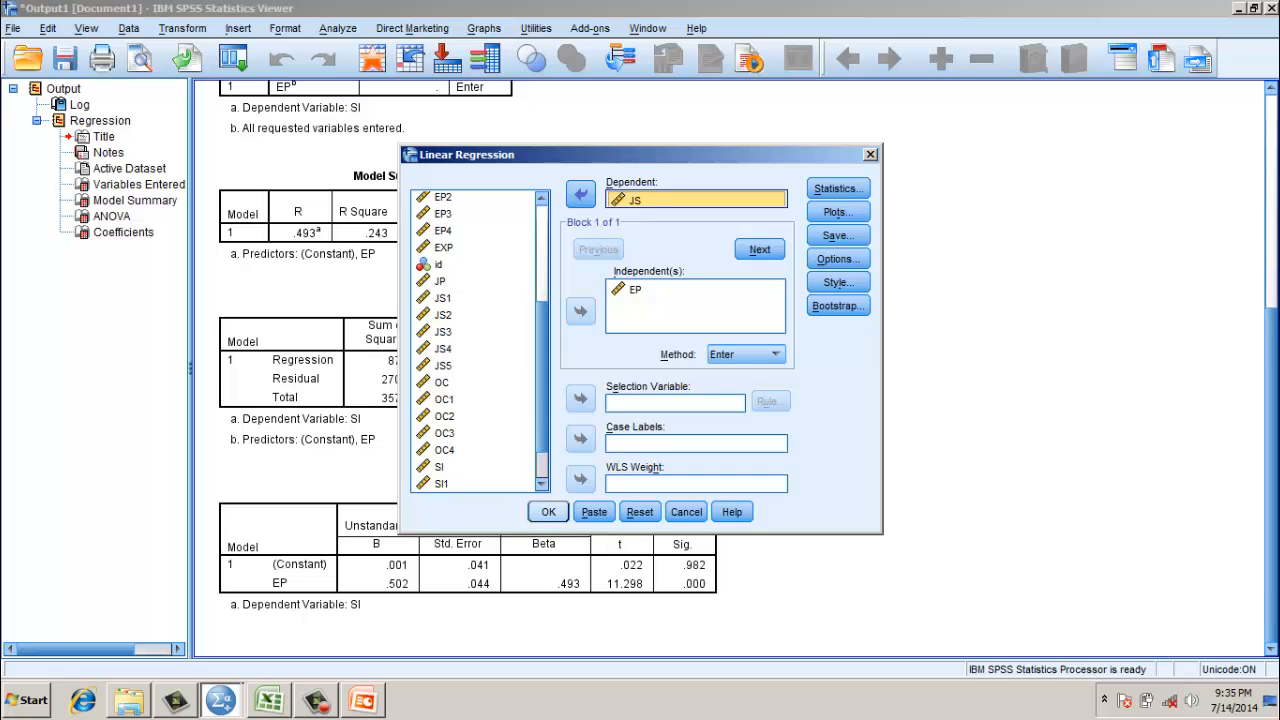
{"action": "left_click", "coordinate": [548, 512]}
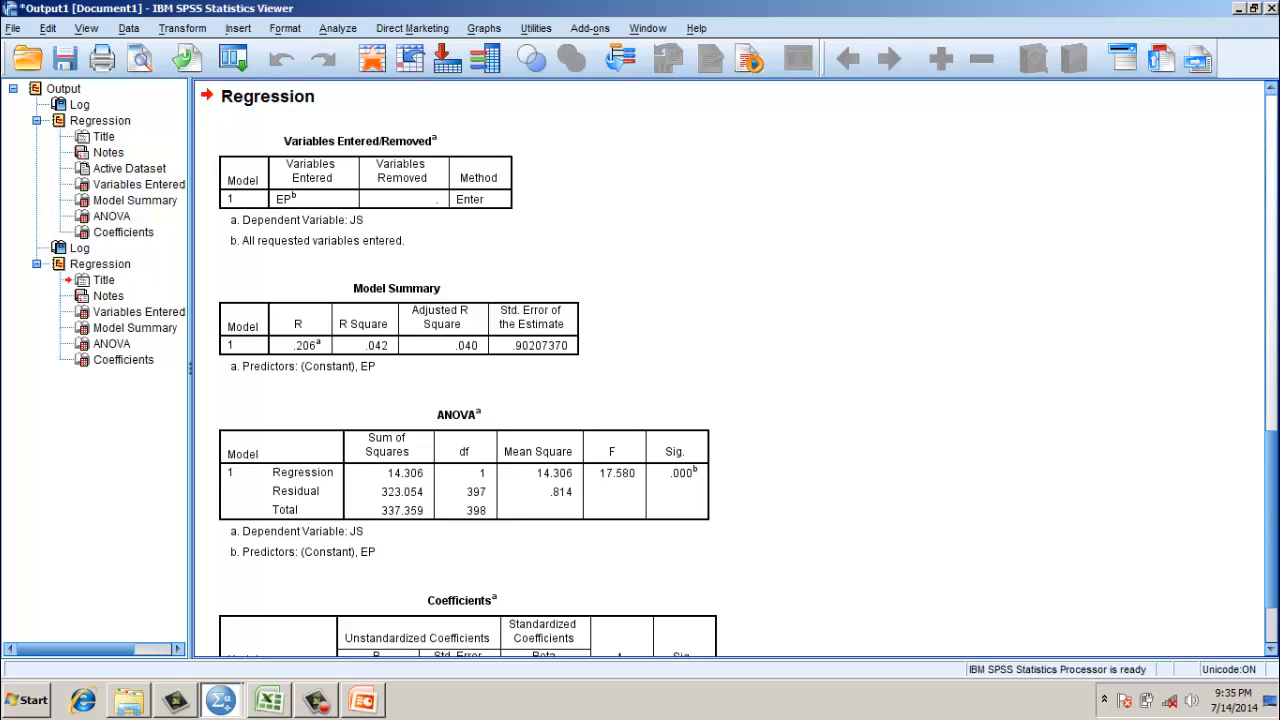
{"action": "scroll", "coordinate": [700, 400], "scroll_direction": "down", "scroll_amount": 3}
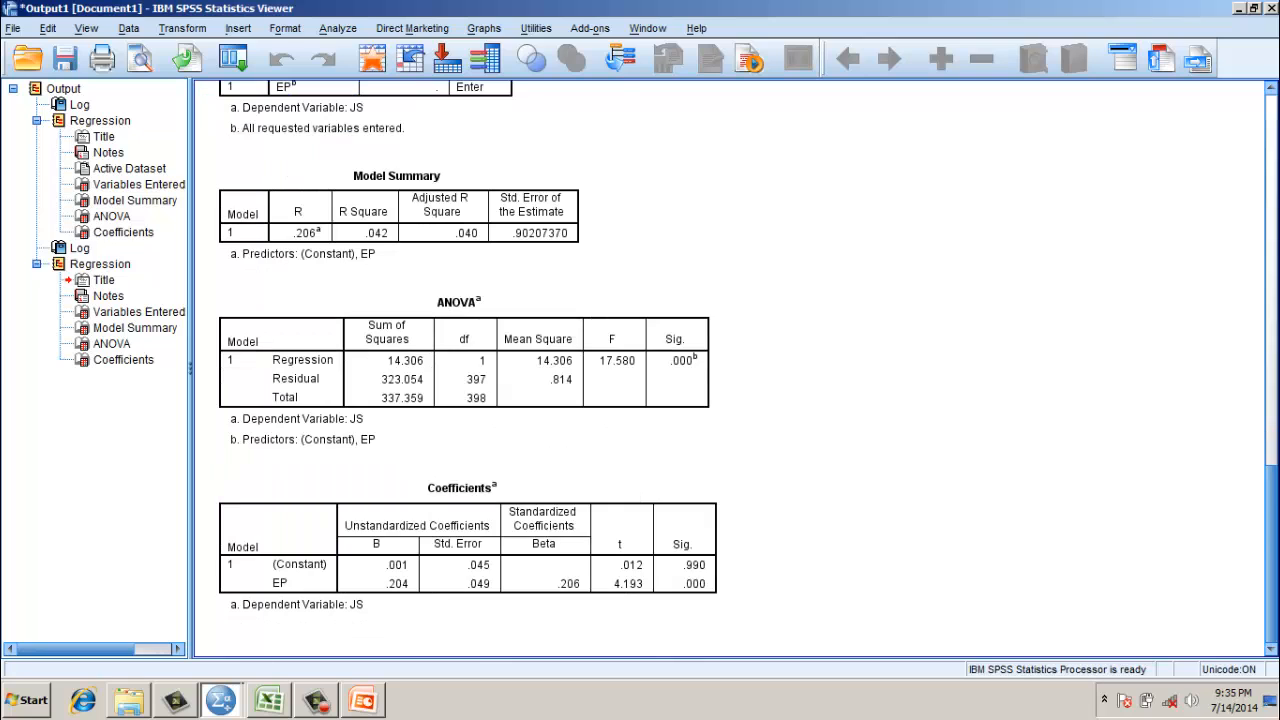
Compare the JS coefficients with Excel's Step 2 row, then return to the dataset's Analyze menu.
{"action": "left_click", "coordinate": [465, 545]}
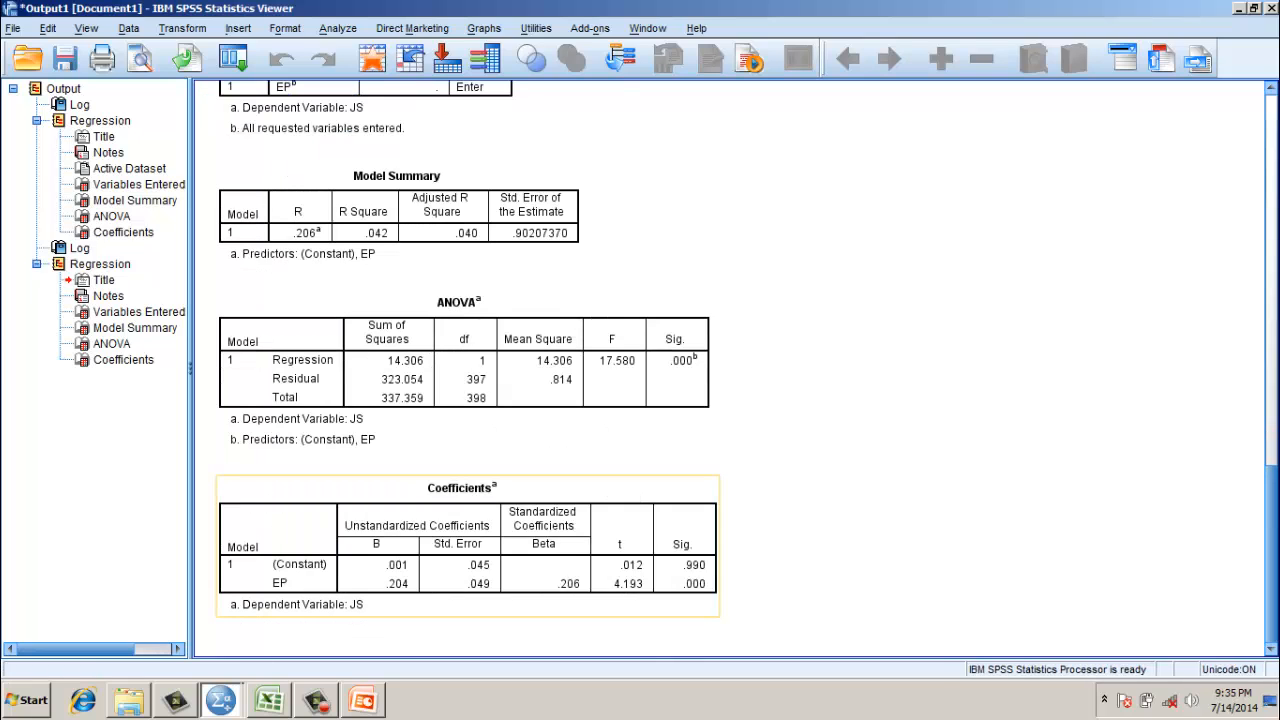
{"action": "left_click", "coordinate": [270, 700]}
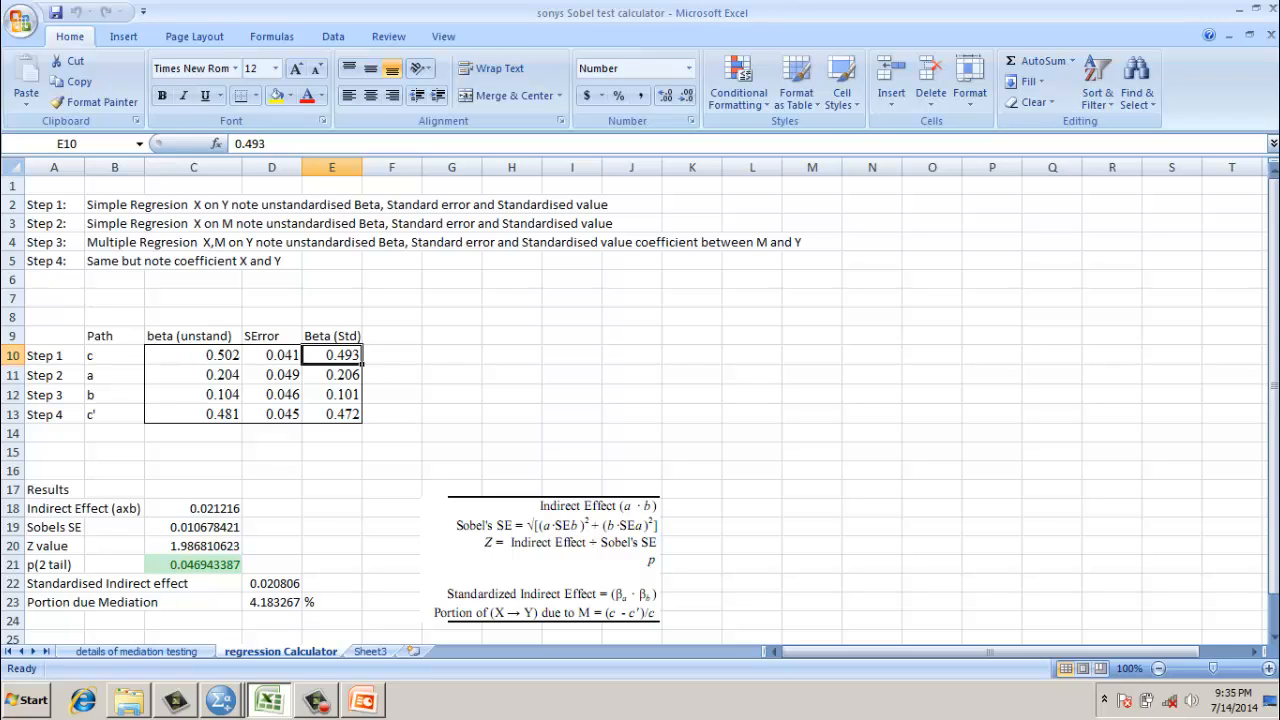
{"action": "left_click", "coordinate": [220, 700]}
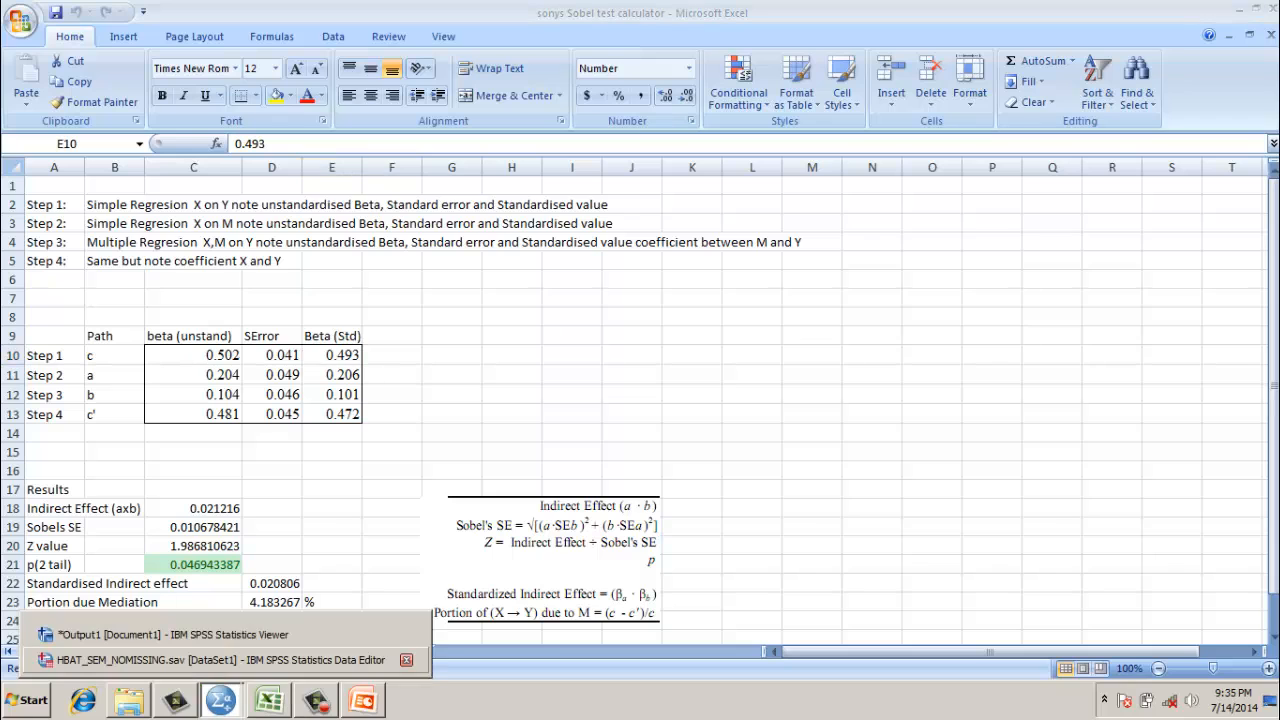
{"action": "left_click", "coordinate": [220, 659]}
{"action": "left_click", "coordinate": [244, 28]}
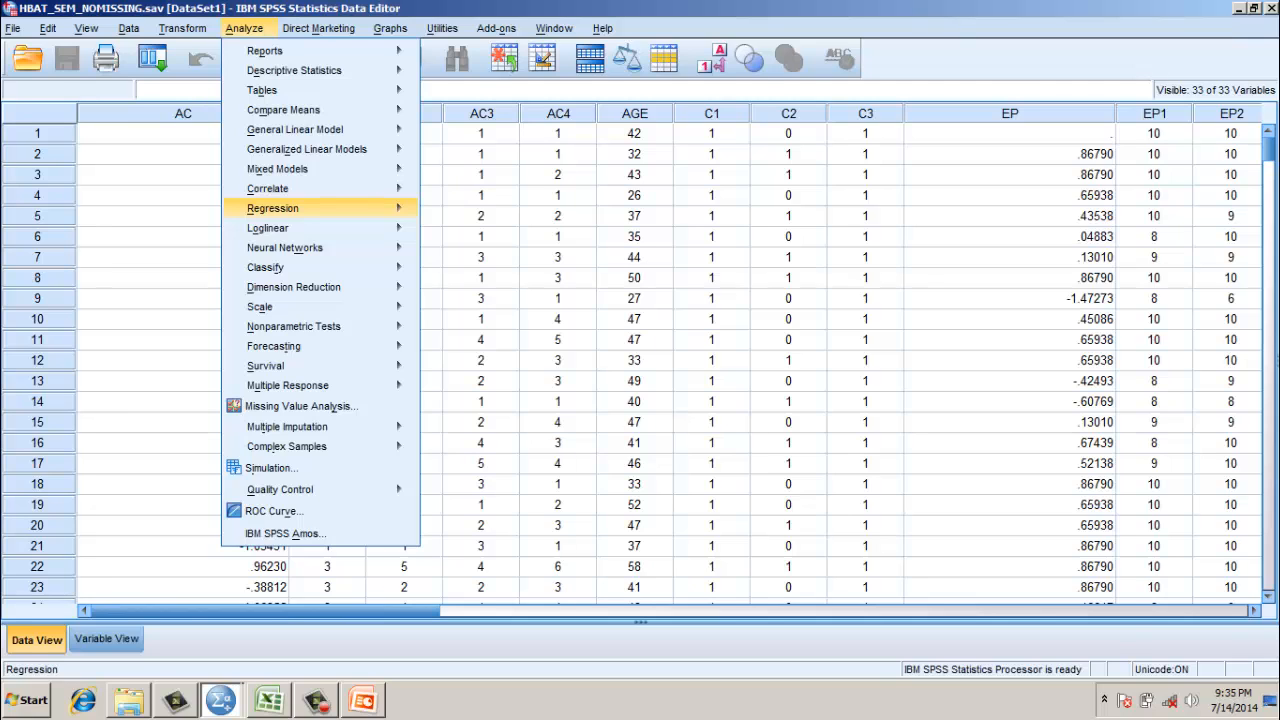
Run a regression with SI as dependent and EP plus JS as predictors (EP B .481, JS B .104).
{"action": "left_click", "coordinate": [459, 236]}
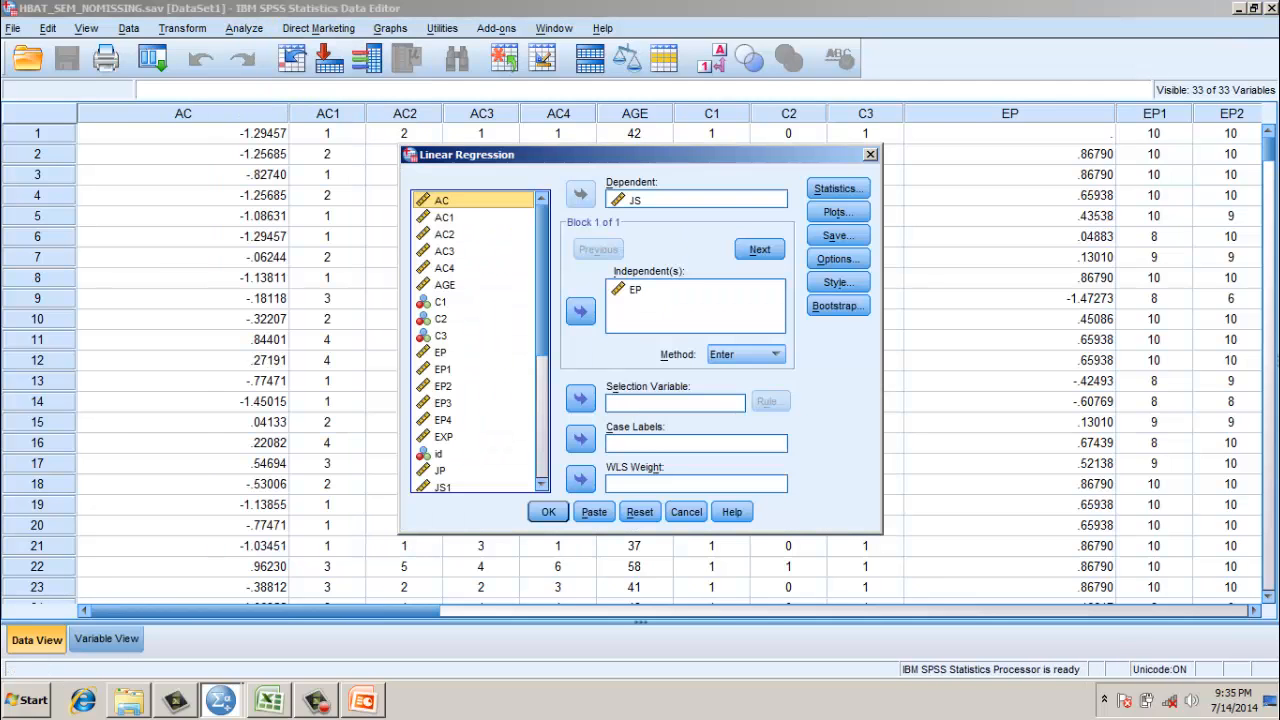
{"action": "left_click", "coordinate": [696, 199]}
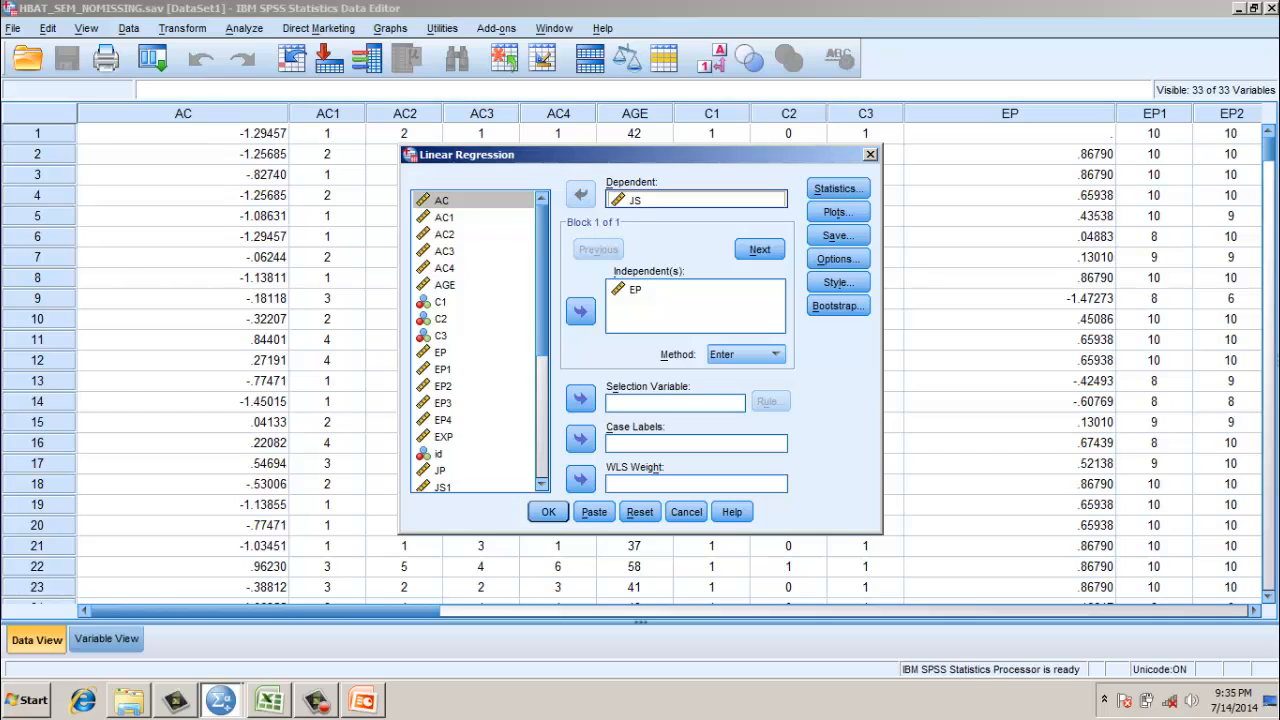
{"action": "left_click", "coordinate": [580, 194]}
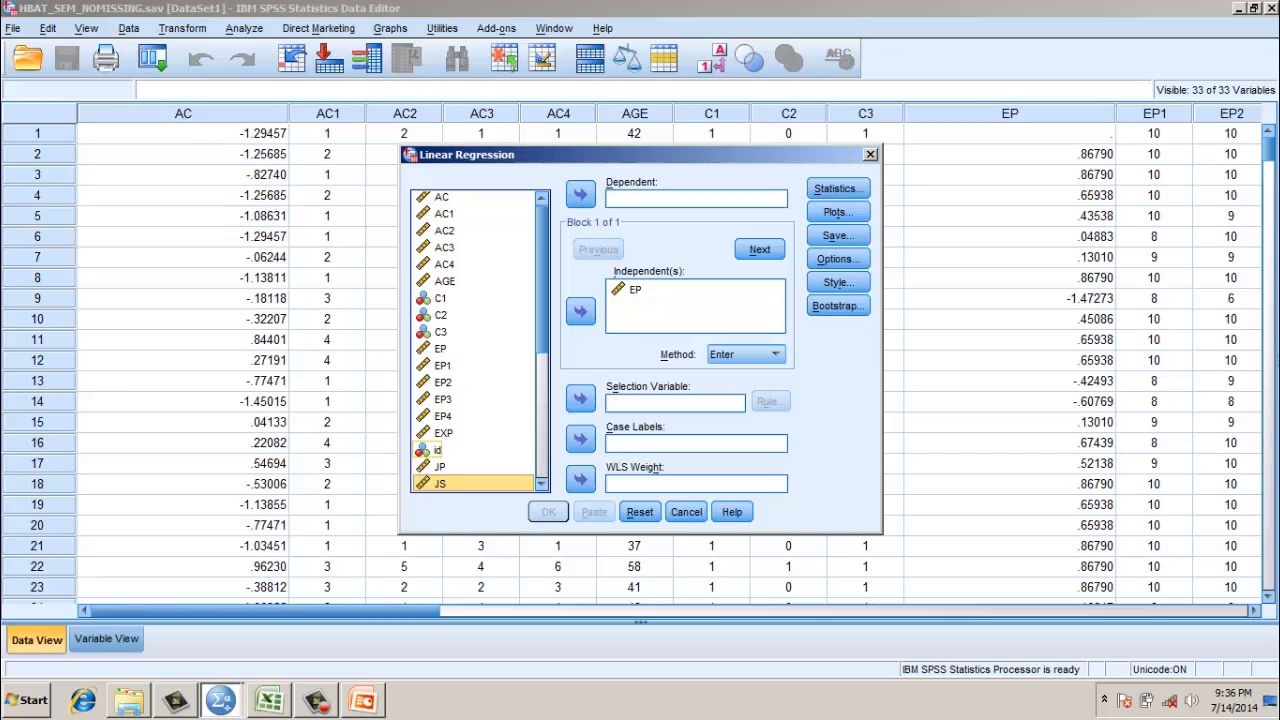
{"action": "scroll", "coordinate": [475, 400], "scroll_direction": "down", "scroll_amount": 4}
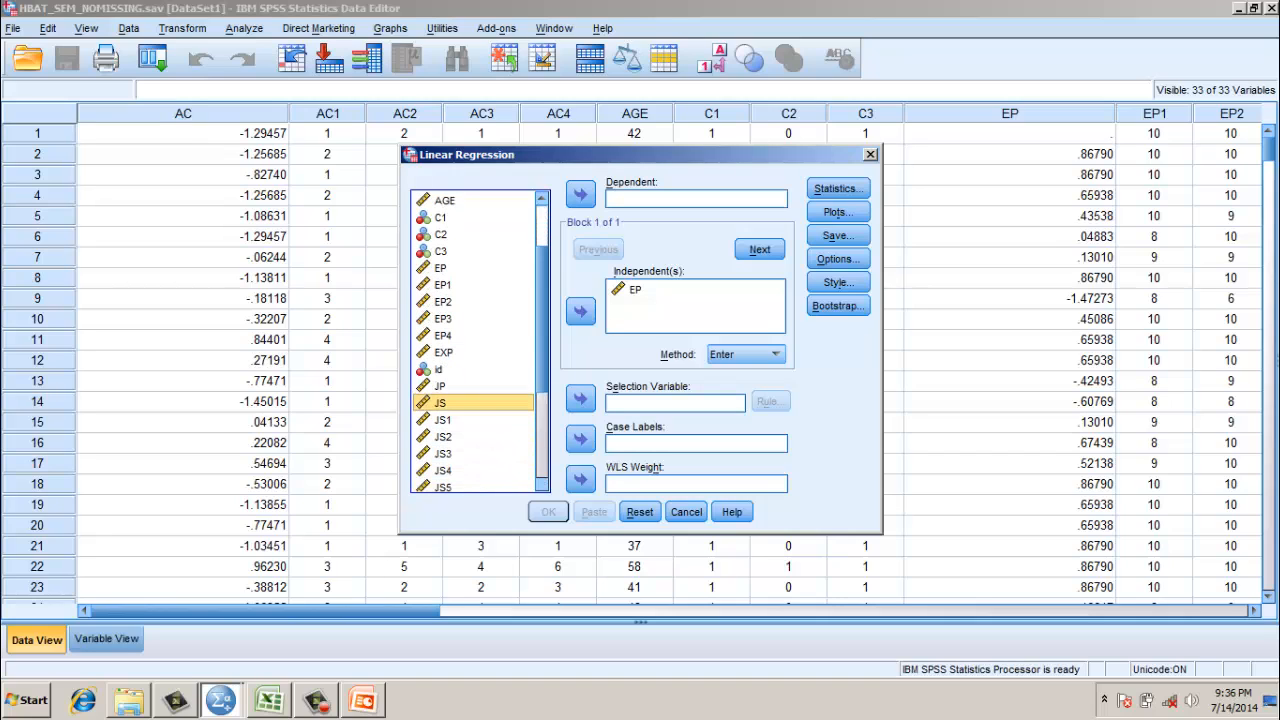
{"action": "scroll", "coordinate": [475, 400], "scroll_direction": "down", "scroll_amount": 4}
{"action": "scroll", "coordinate": [475, 400], "scroll_direction": "down", "scroll_amount": 3}
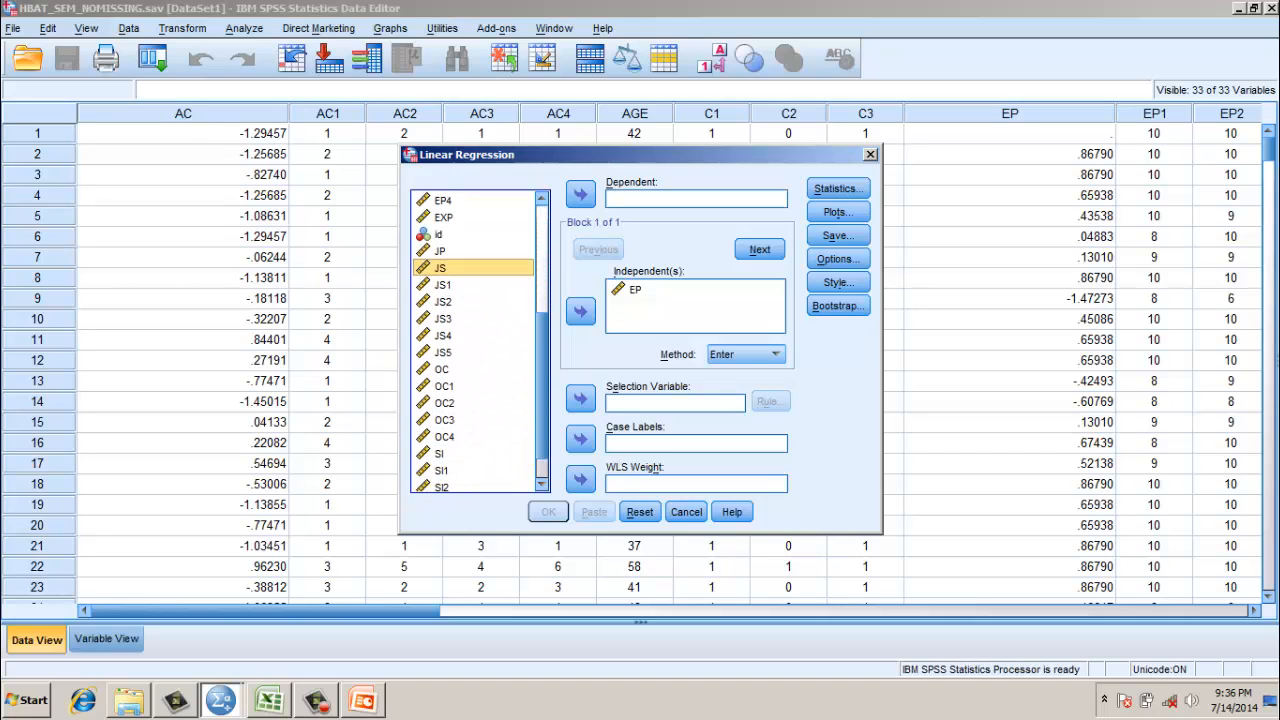
{"action": "left_click", "coordinate": [440, 453]}
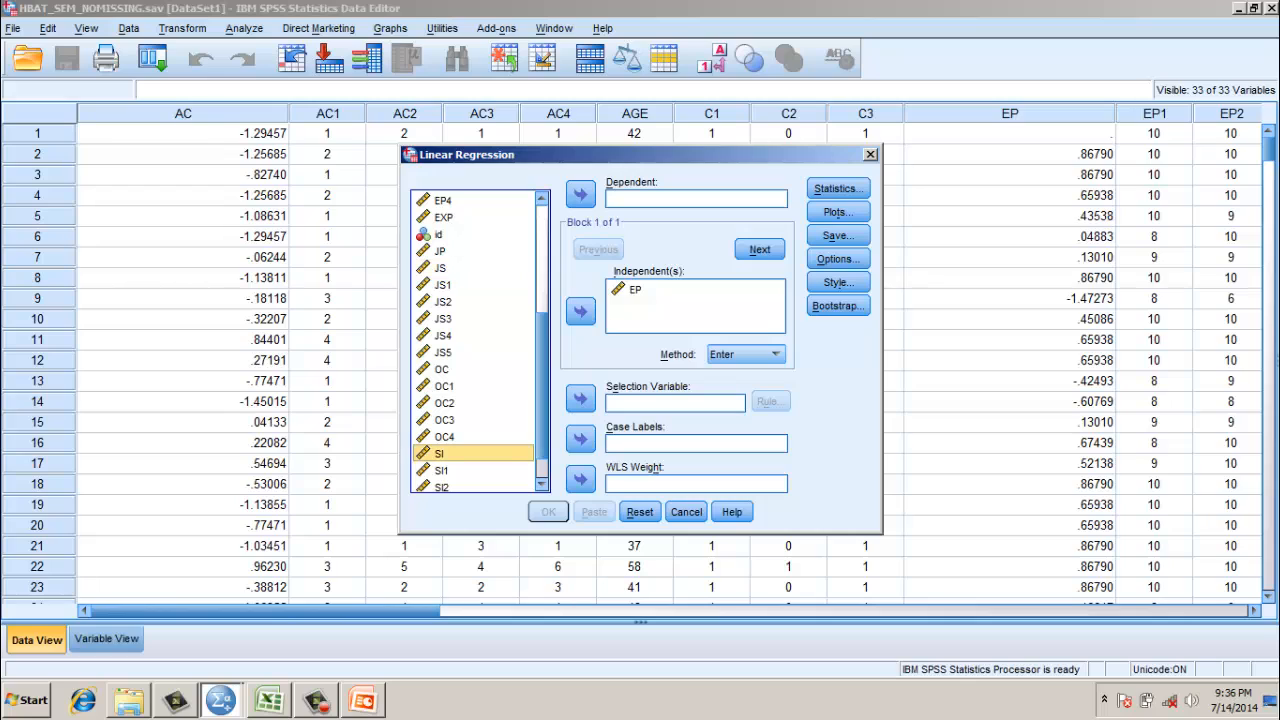
{"action": "left_click", "coordinate": [580, 195]}
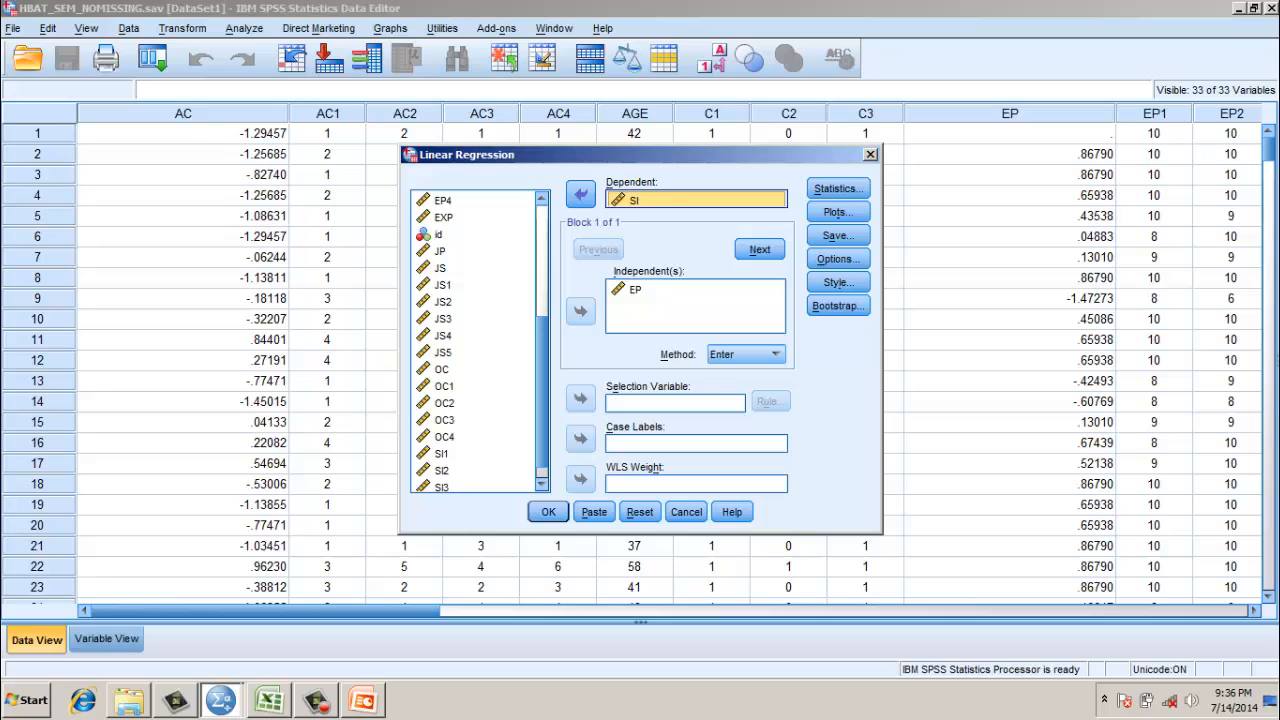
{"action": "scroll", "coordinate": [475, 340], "scroll_direction": "up", "scroll_amount": 4}
{"action": "scroll", "coordinate": [475, 340], "scroll_direction": "up", "scroll_amount": 3}
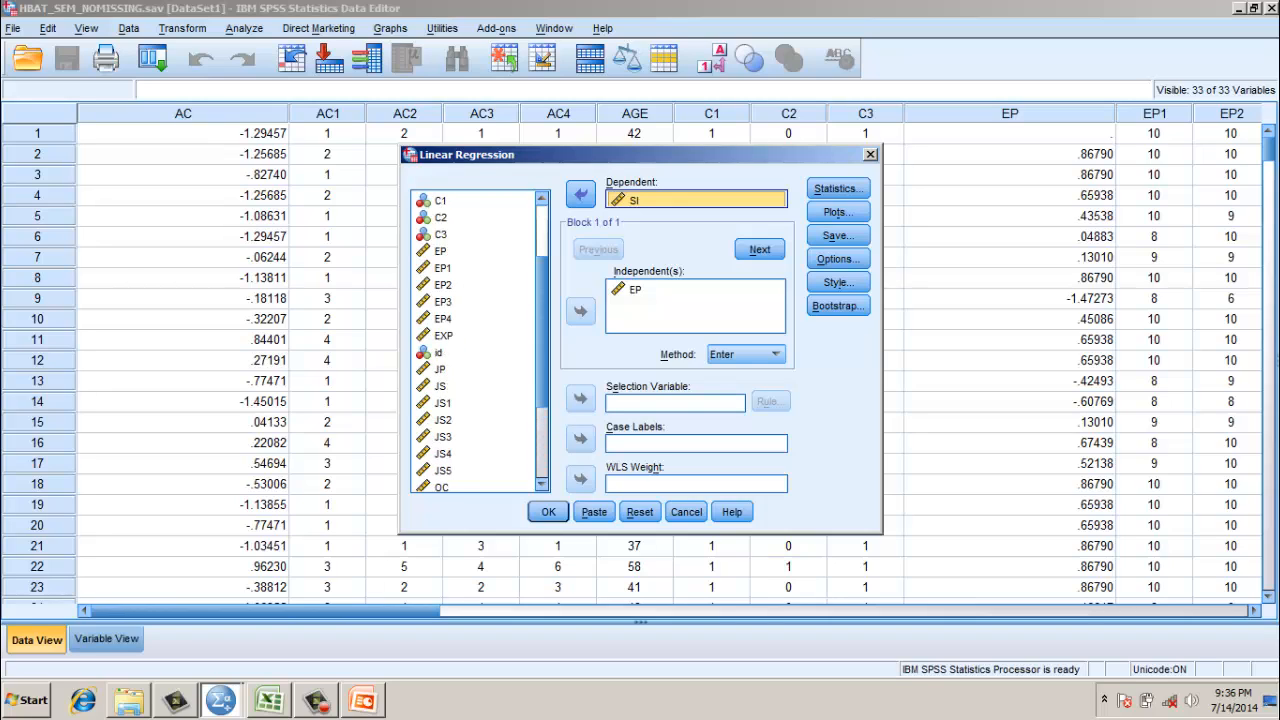
{"action": "left_click", "coordinate": [580, 311]}
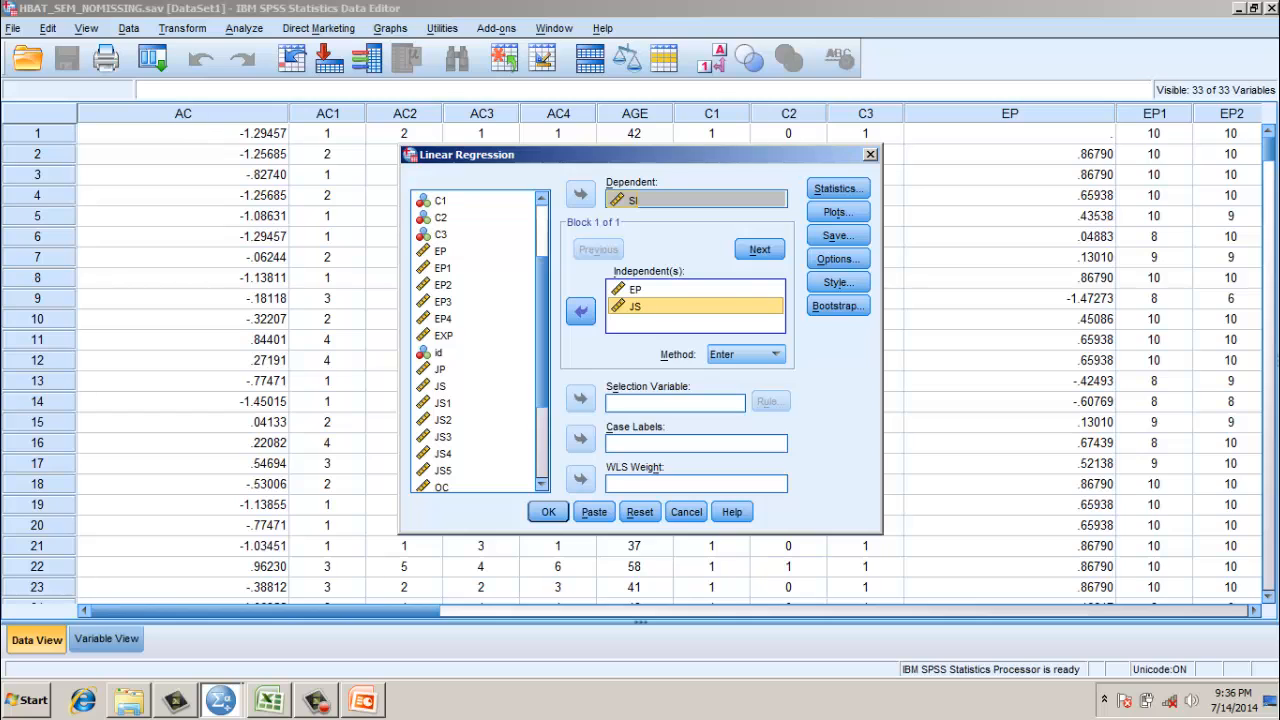
{"action": "key", "text": "Return"}
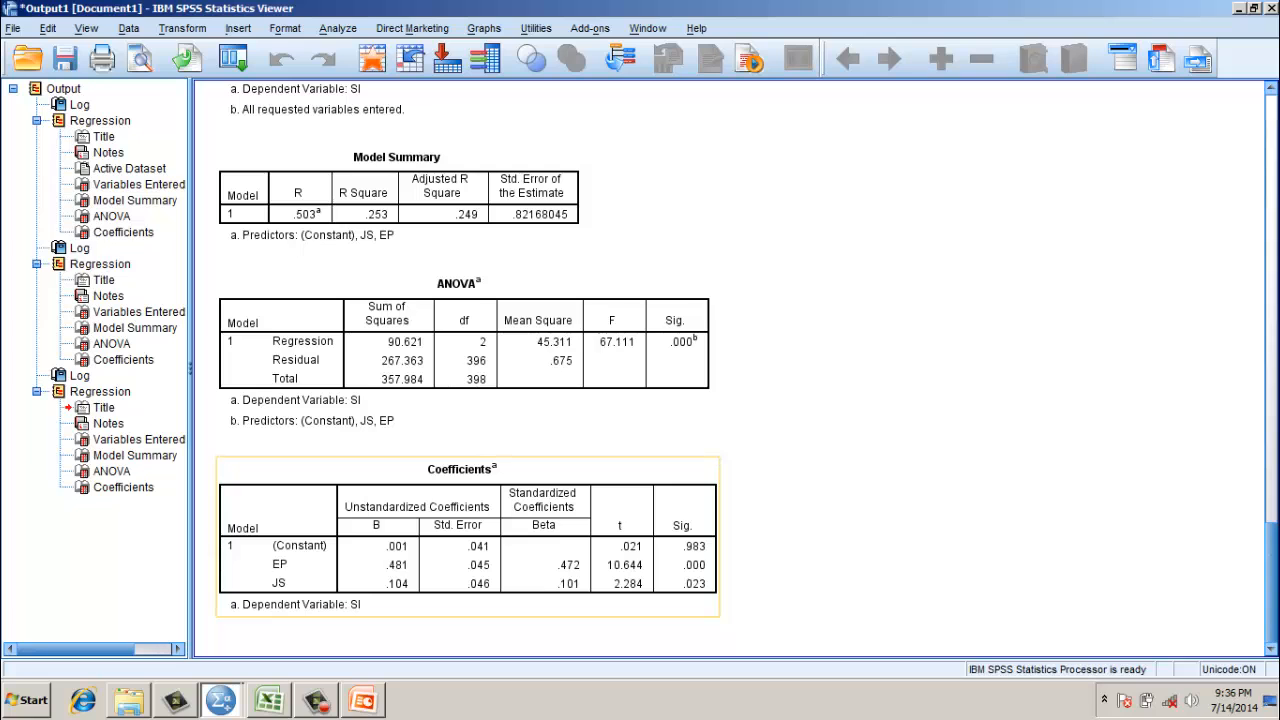
{"action": "left_click", "coordinate": [269, 700]}
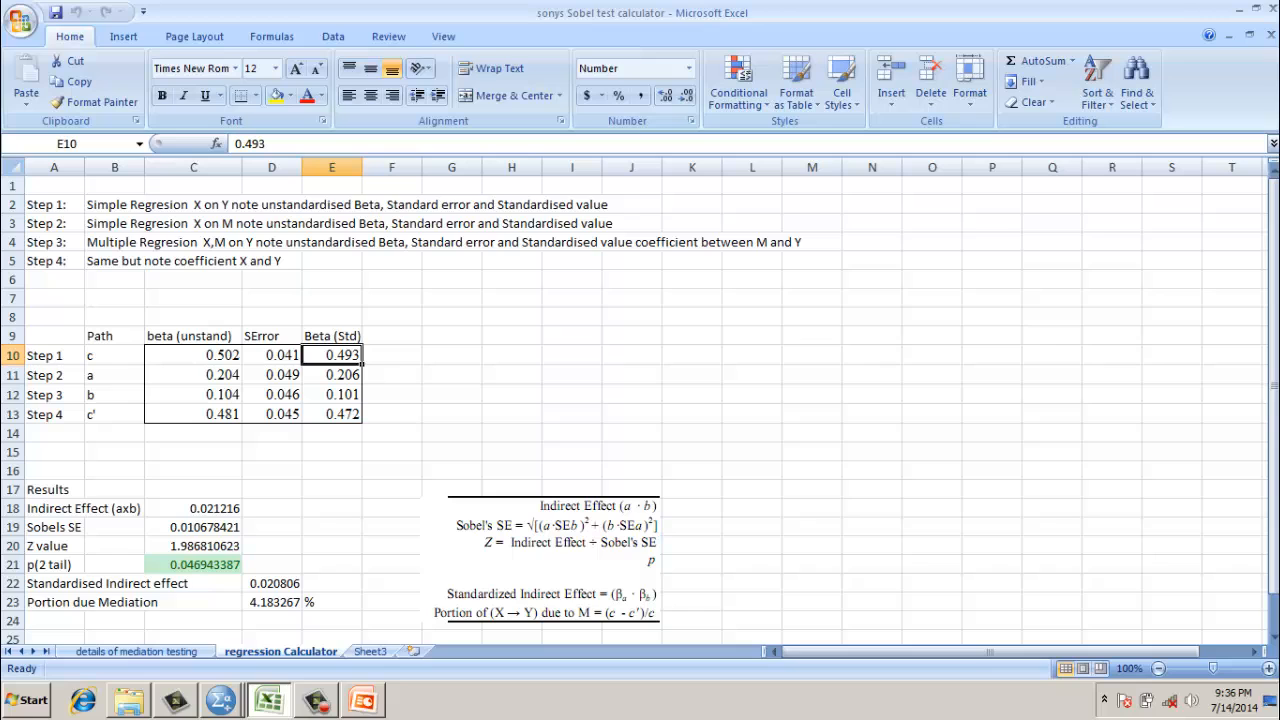
{"action": "left_click", "coordinate": [221, 700]}
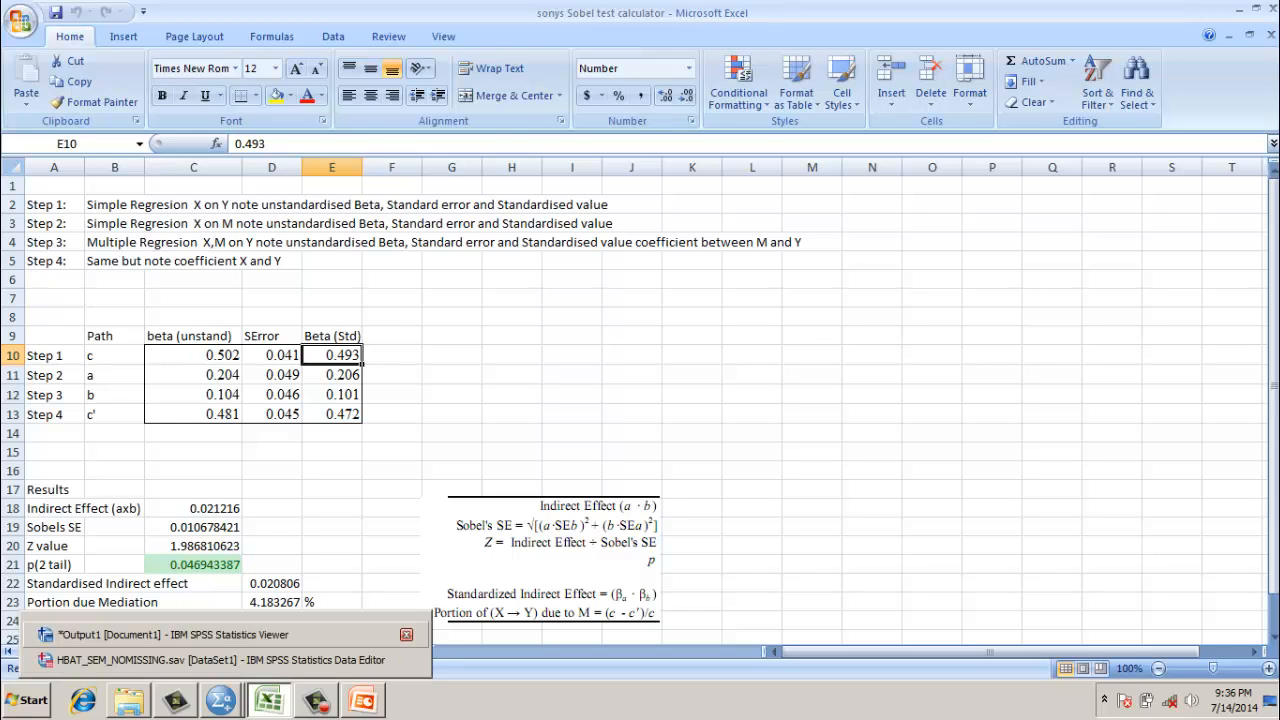
{"action": "left_click", "coordinate": [172, 634]}
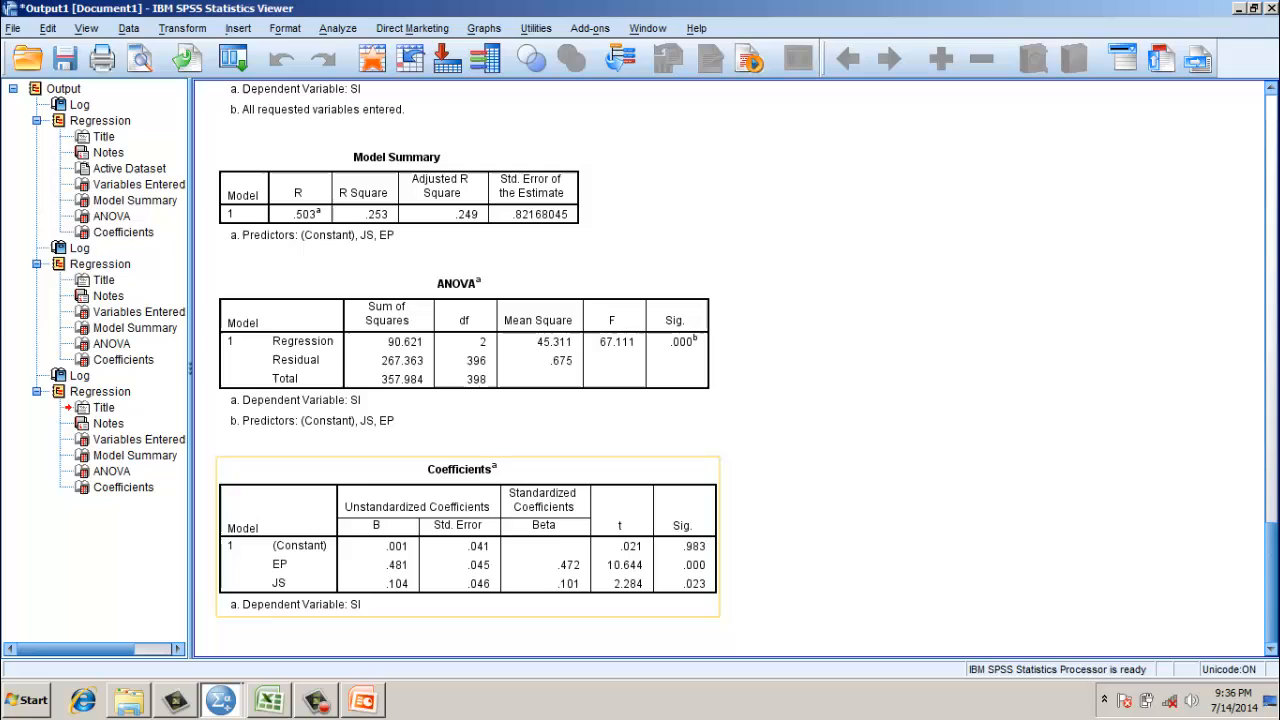
{"action": "left_click", "coordinate": [460, 540]}
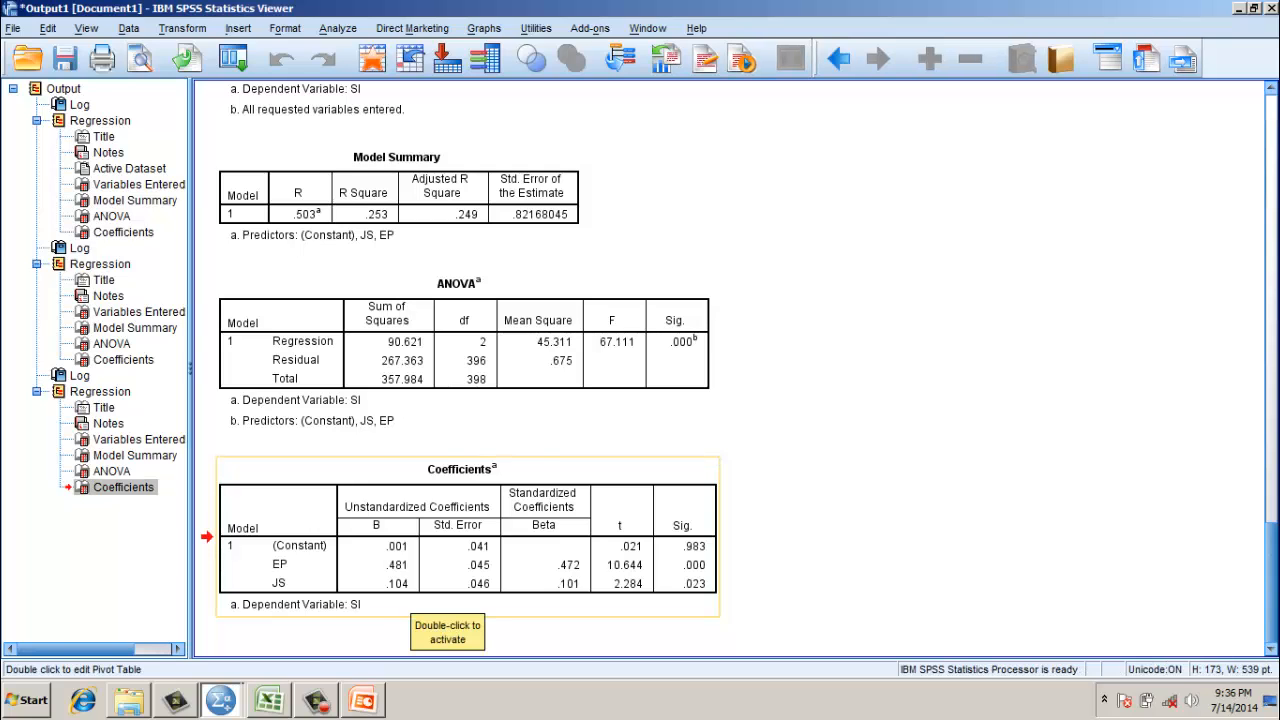
{"action": "left_click", "coordinate": [269, 700]}
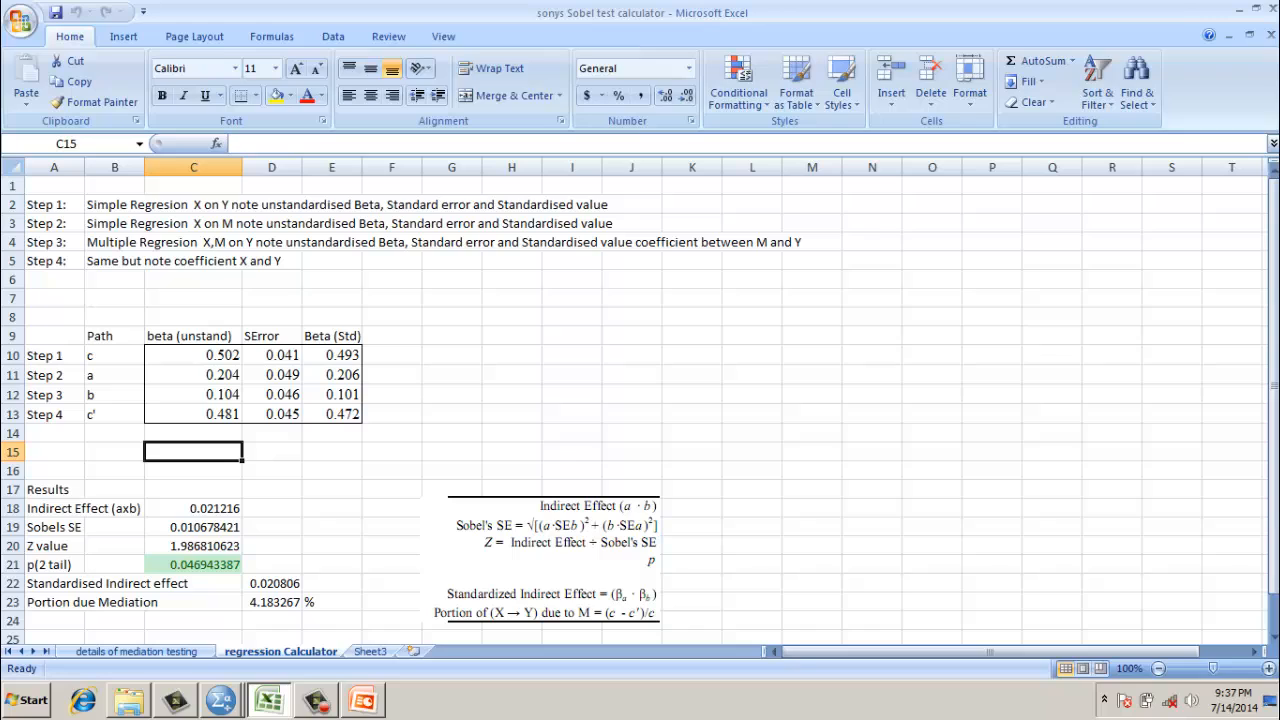
{"action": "key", "text": "F2"}
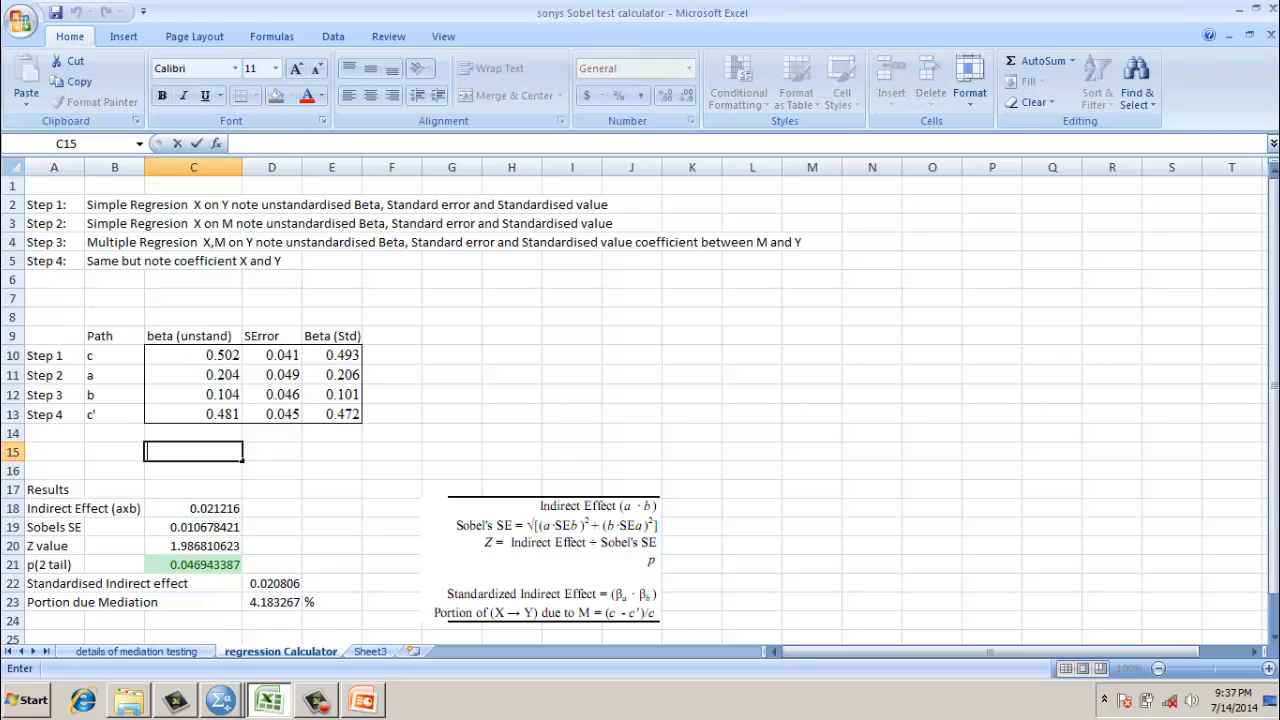
{"action": "left_click", "coordinate": [272, 355]}
{"action": "left_click", "coordinate": [193, 414]}
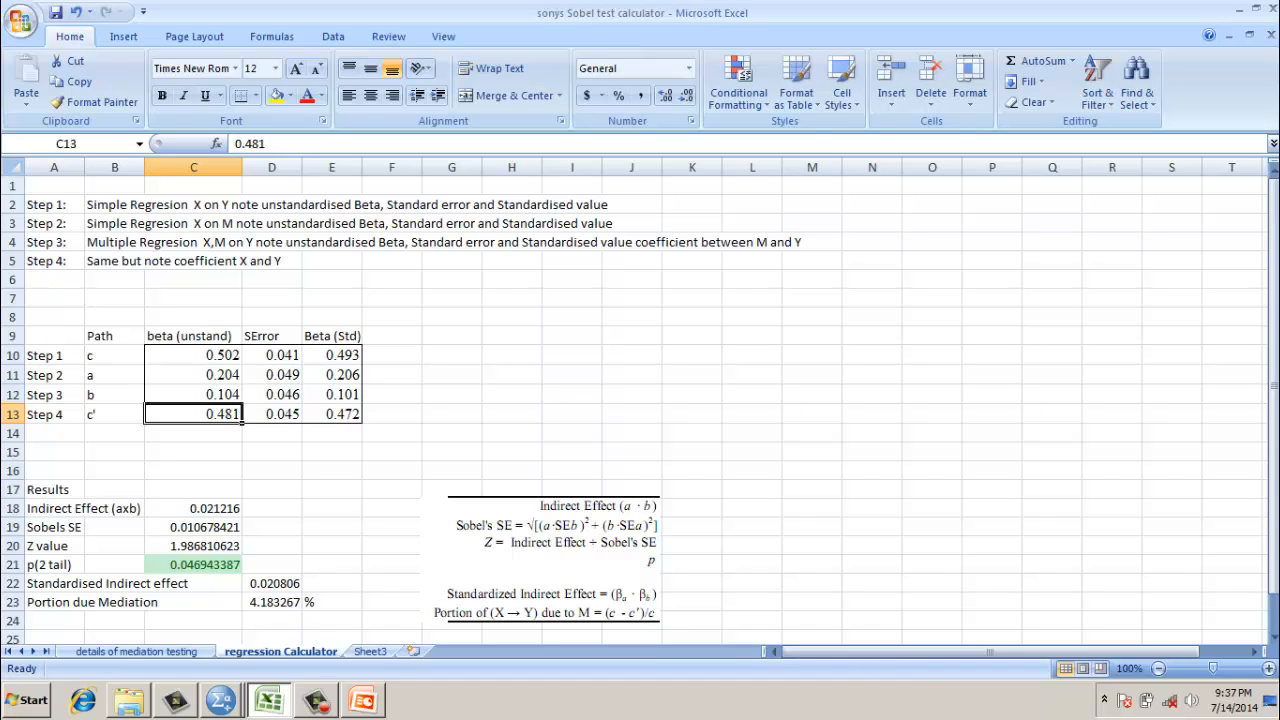
{"action": "key", "text": "Up"}
{"action": "key", "text": "Up"}
{"action": "key", "text": "Up"}
{"action": "key", "text": "Down"}
{"action": "key", "text": "Down"}
{"action": "key", "text": "Down"}
{"action": "left_click", "coordinate": [221, 700]}
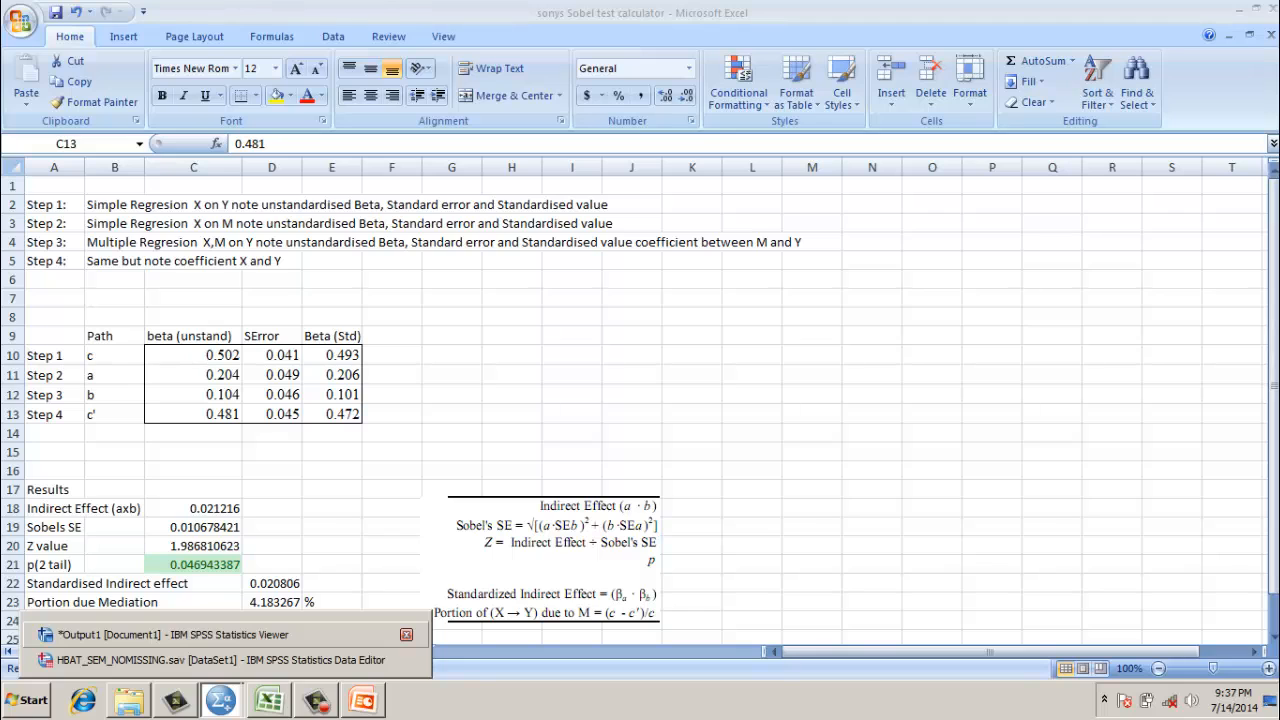
{"action": "left_click", "coordinate": [173, 634]}
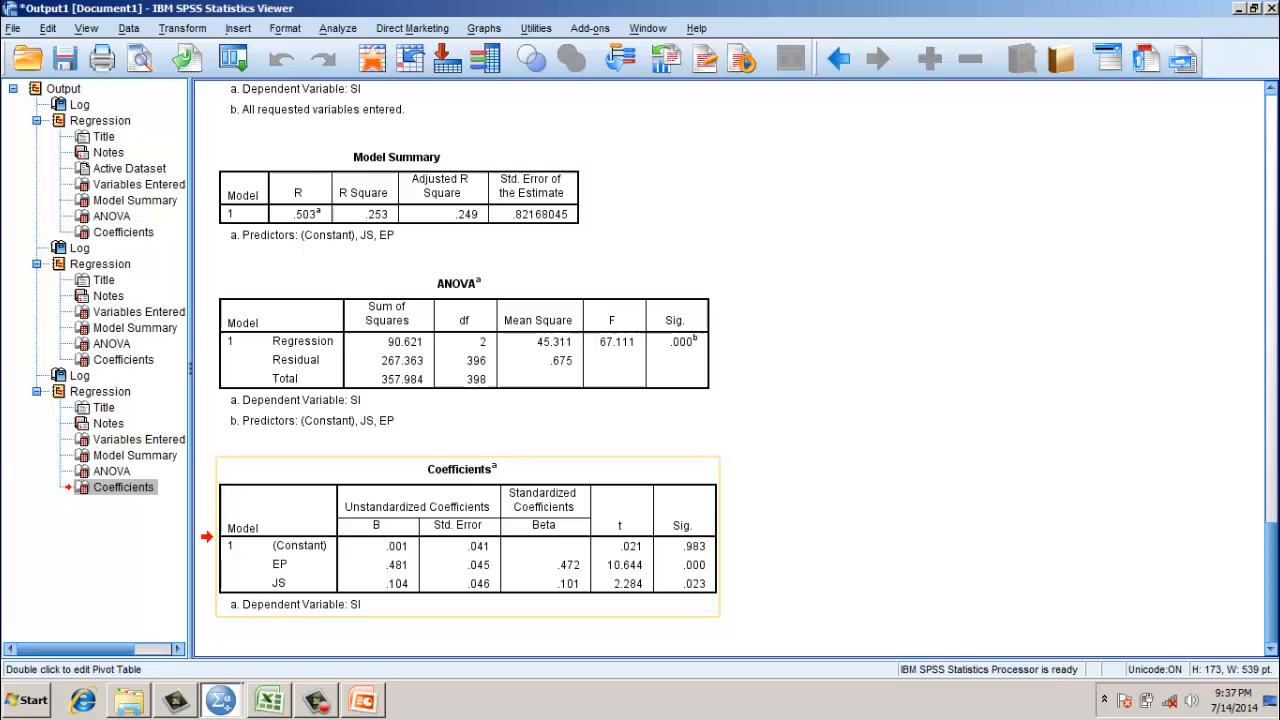
{"action": "scroll", "coordinate": [730, 400], "scroll_direction": "up", "scroll_amount": 5}
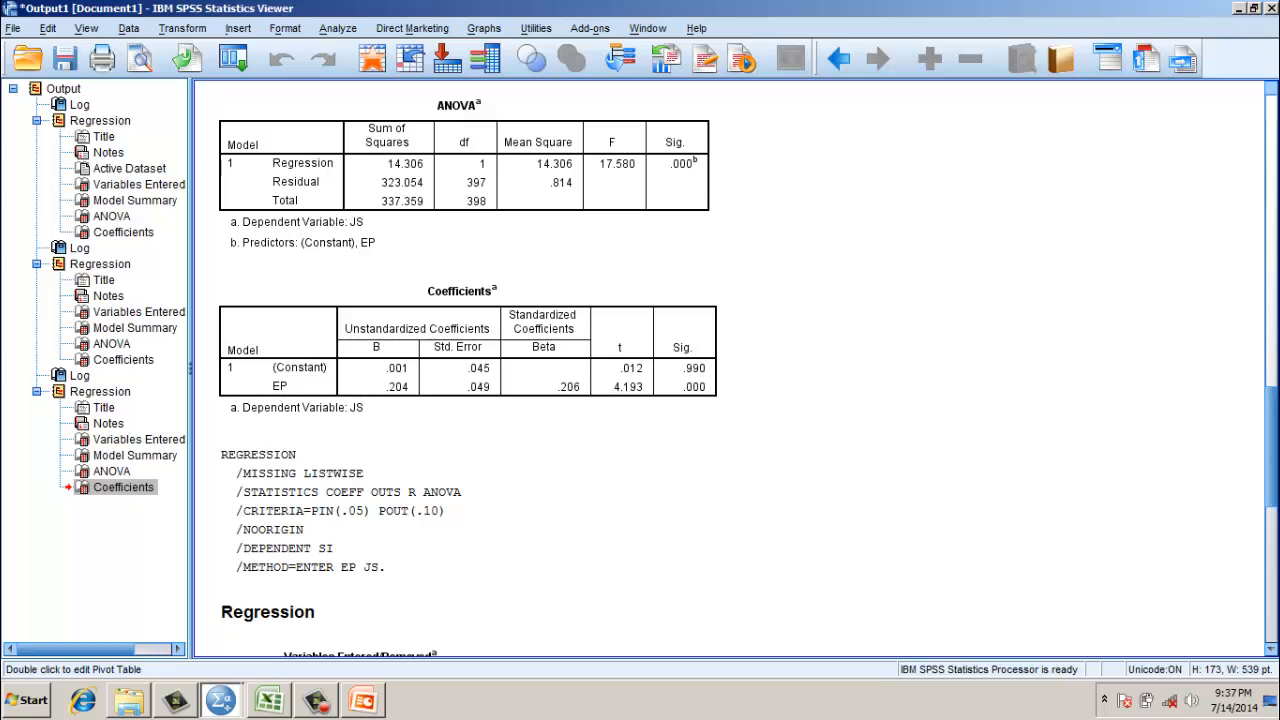
{"action": "scroll", "coordinate": [730, 400], "scroll_direction": "up", "scroll_amount": 3}
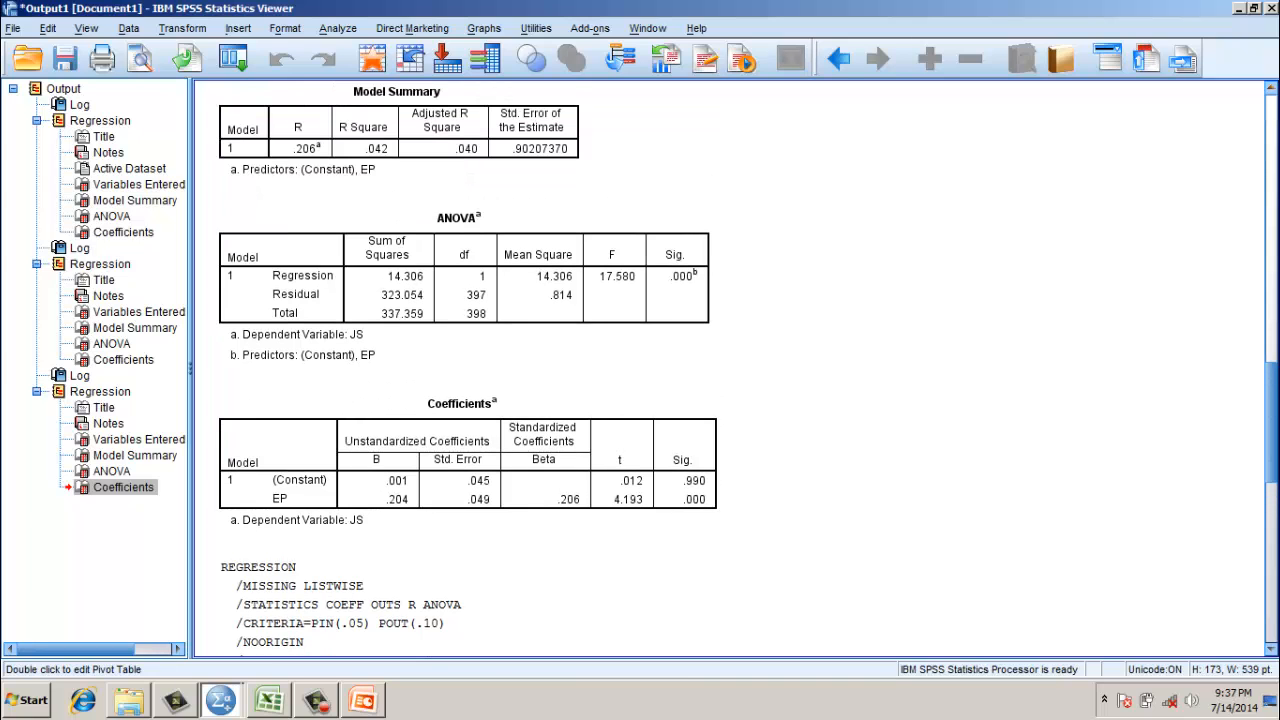
{"action": "scroll", "coordinate": [730, 400], "scroll_direction": "up", "scroll_amount": 3}
{"action": "scroll", "coordinate": [730, 400], "scroll_direction": "up", "scroll_amount": 5}
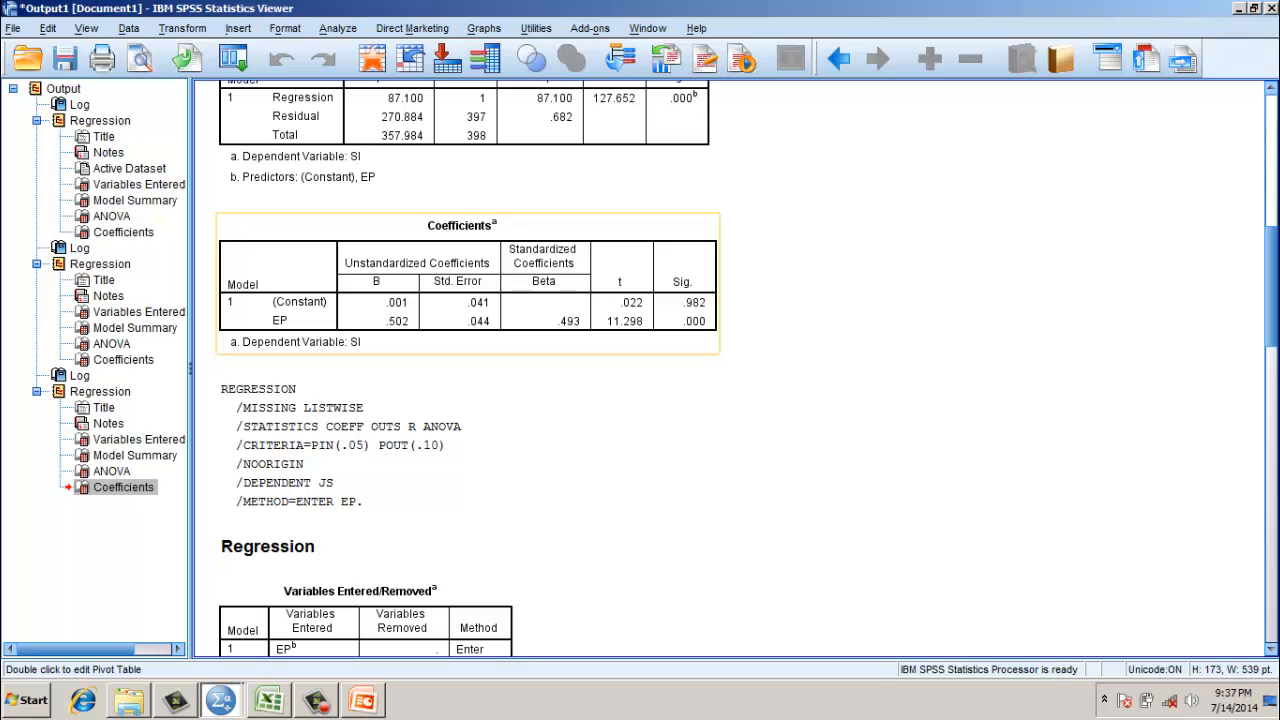
Bring the Excel Sobel calculator back up showing Z 1.987 and p .047.
{"action": "left_click", "coordinate": [270, 700]}
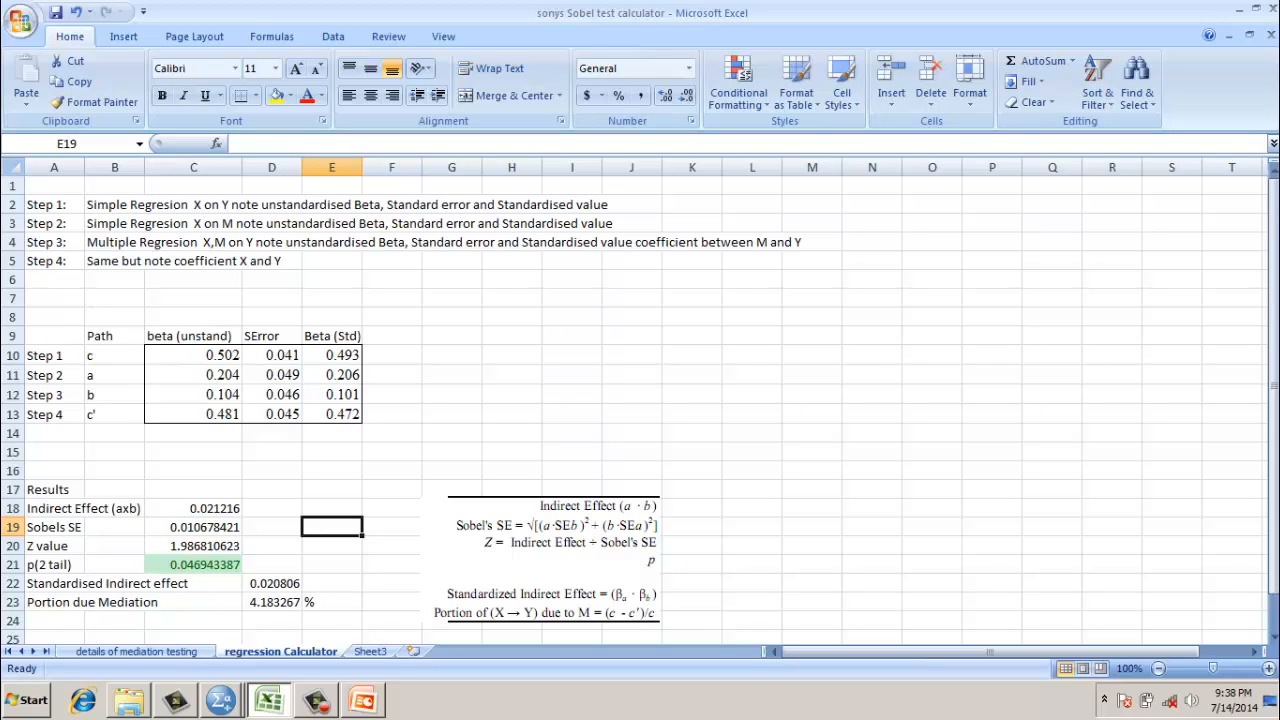
{"action": "left_click", "coordinate": [193, 564]}
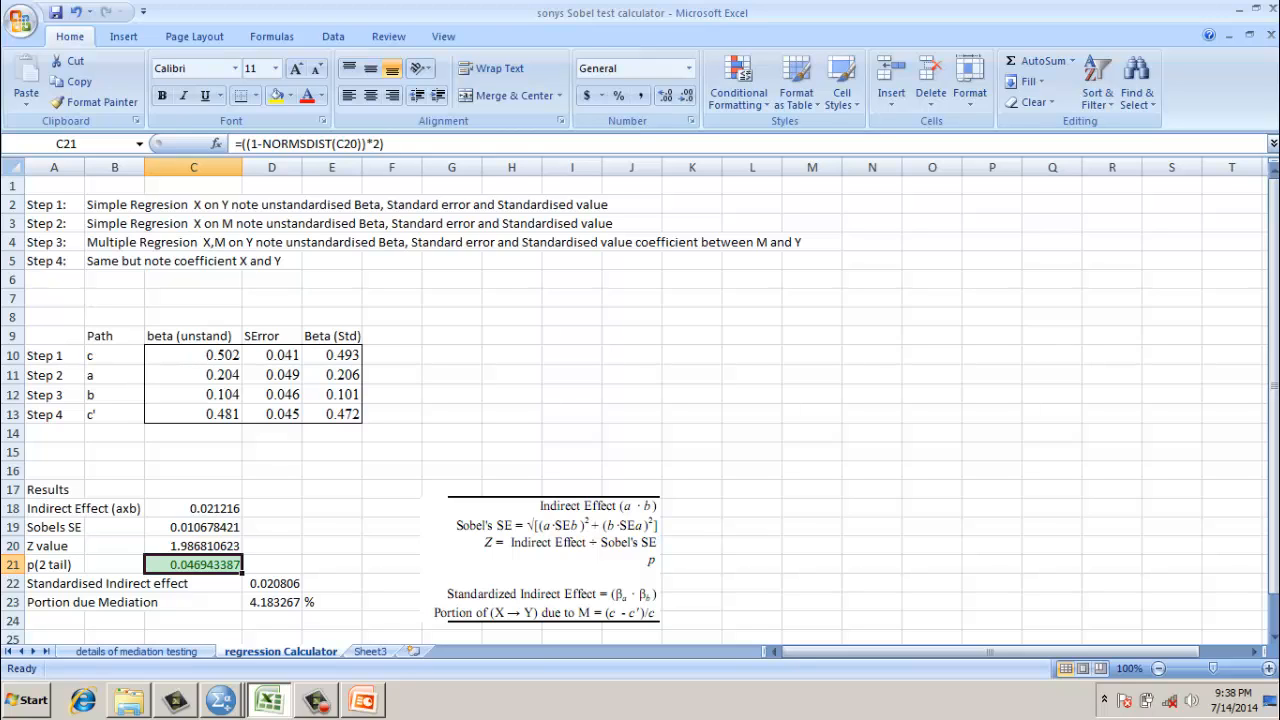
{"action": "left_click", "coordinate": [147, 583]}
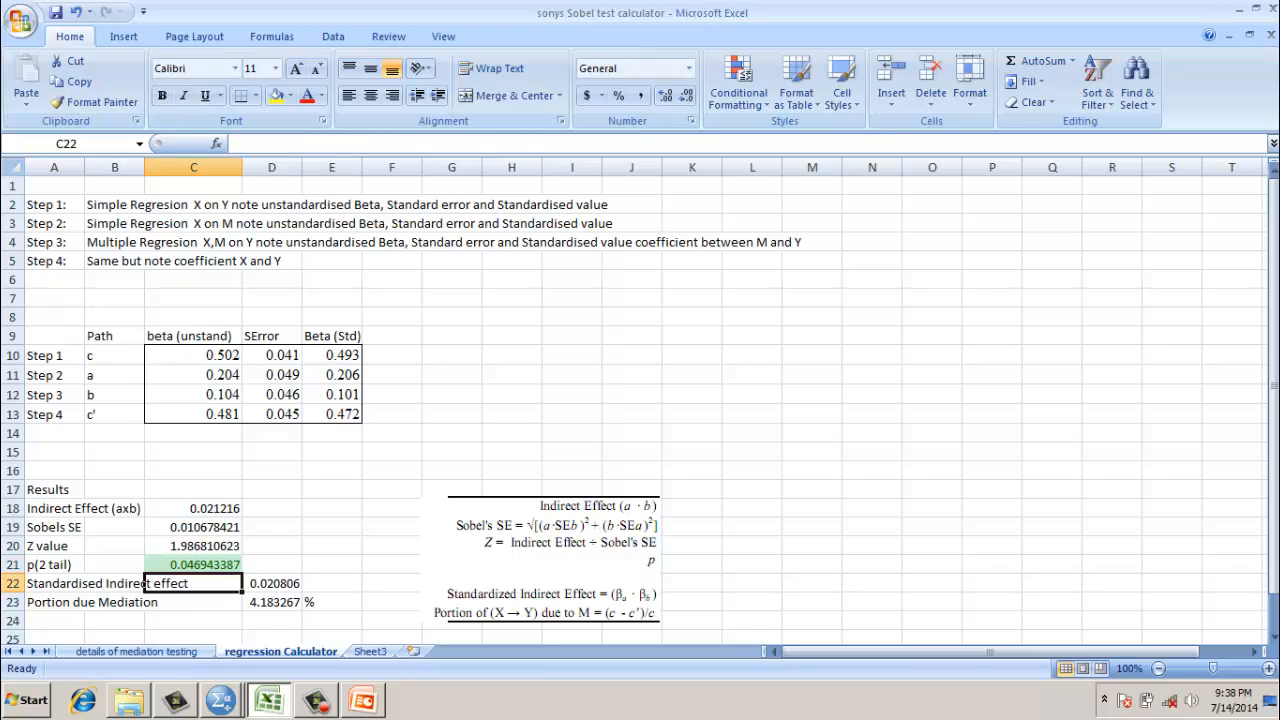